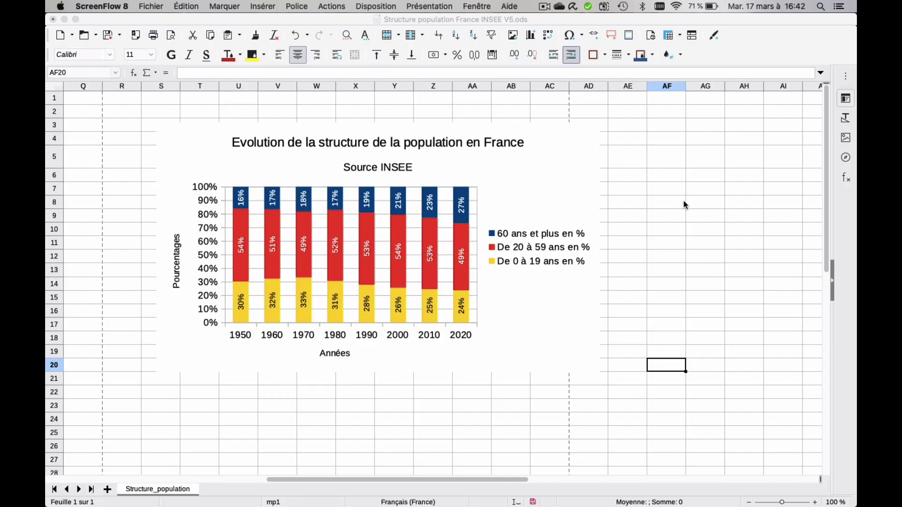
Review the population table's years and age-group figures in A6:G13
scroll(209, 281, "left", 10)
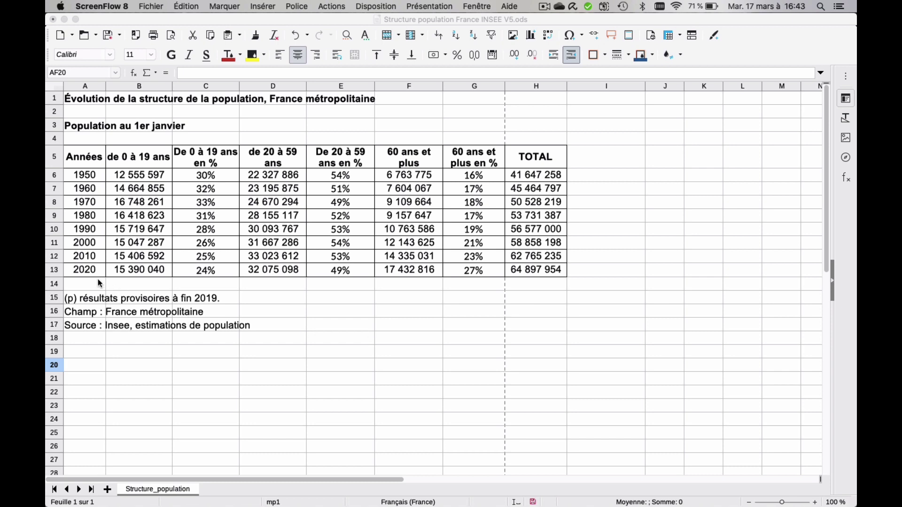
left_click(81, 272)
left_click_drag(80, 272, 83, 176)
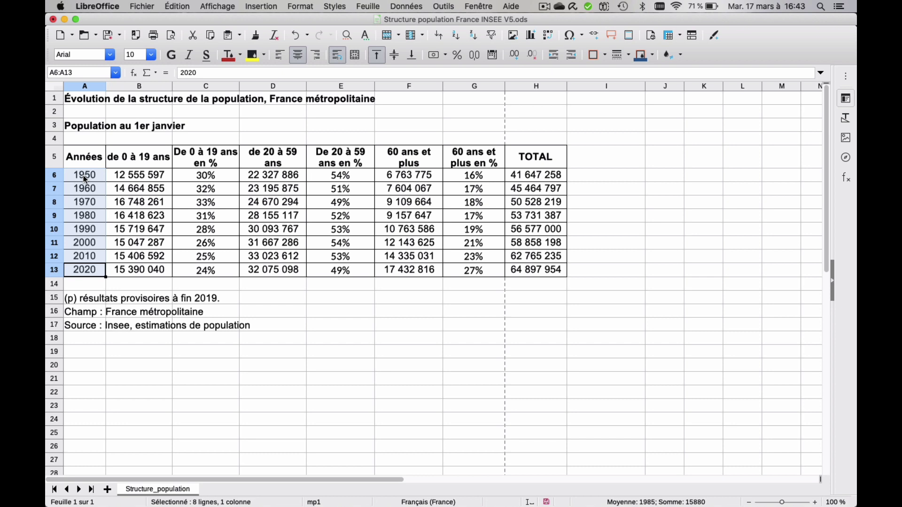
left_click_drag(84, 176, 471, 184)
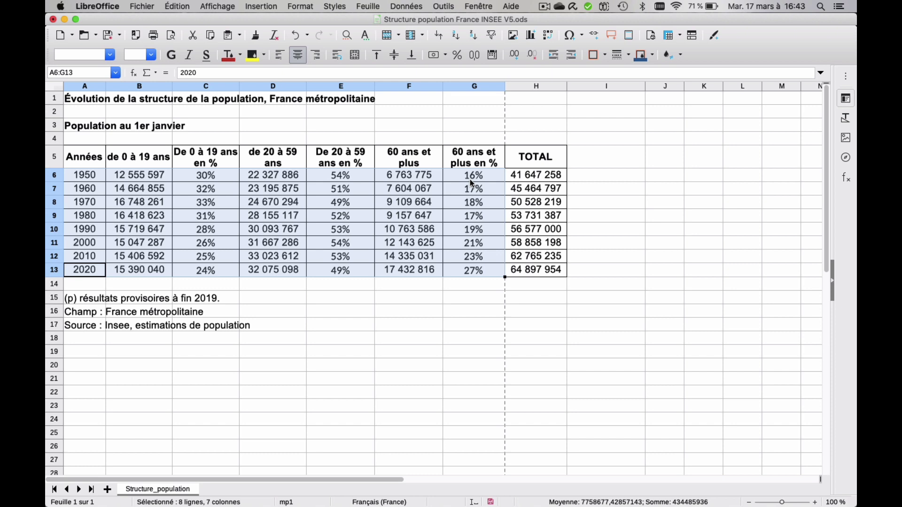
left_click(409, 312)
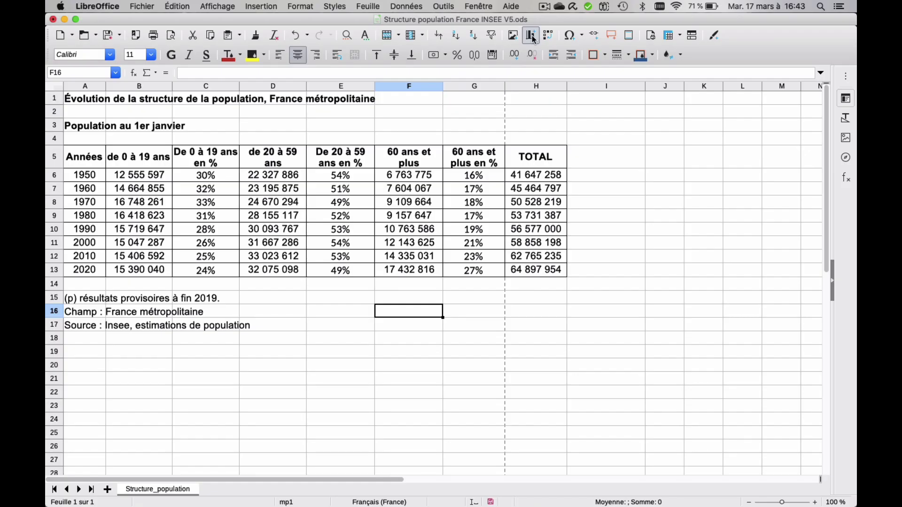
left_click(531, 36)
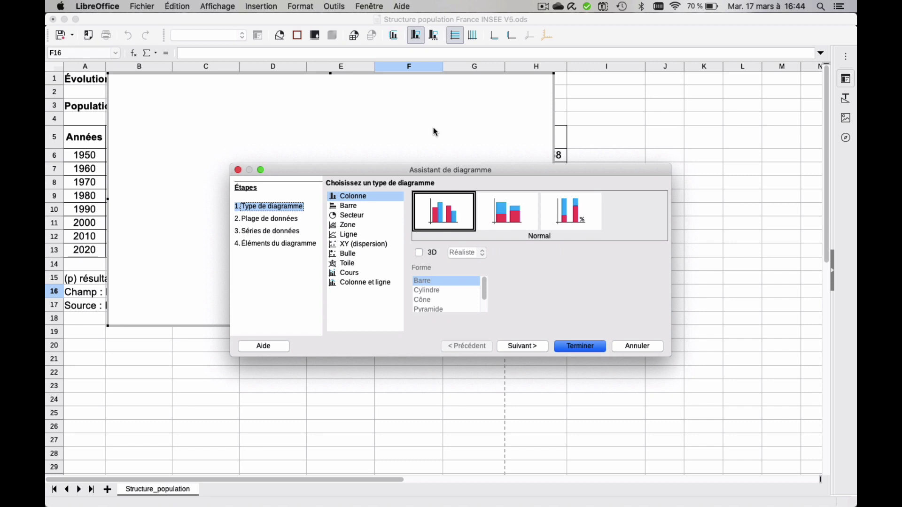
left_click_drag(435, 169, 349, 360)
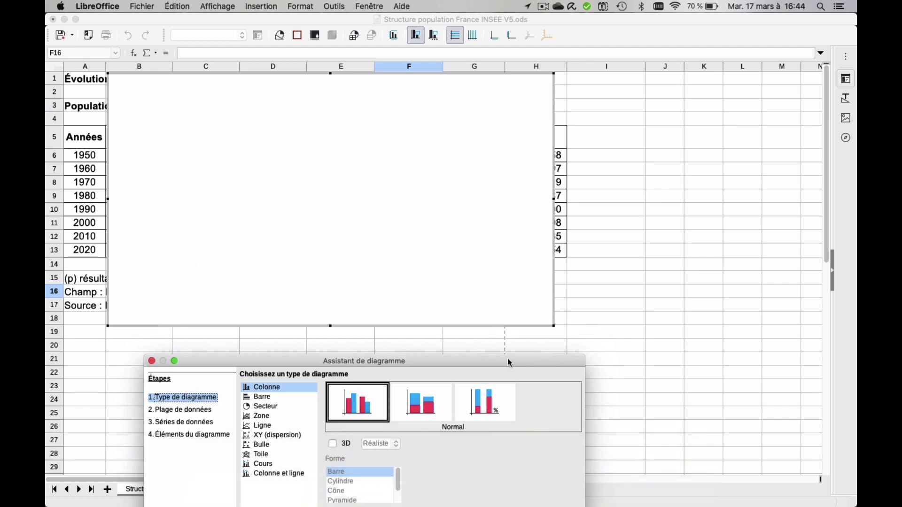
left_click_drag(508, 359, 492, 201)
left_click(543, 380)
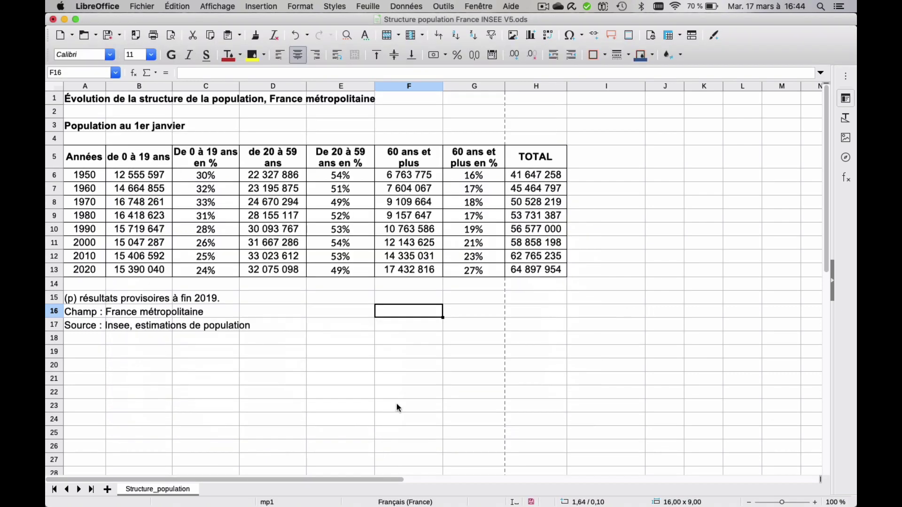
Insert a chart from empty cell E30 below the population table, using the stacked (Empilé) column type
scroll(397, 406, "down", 1)
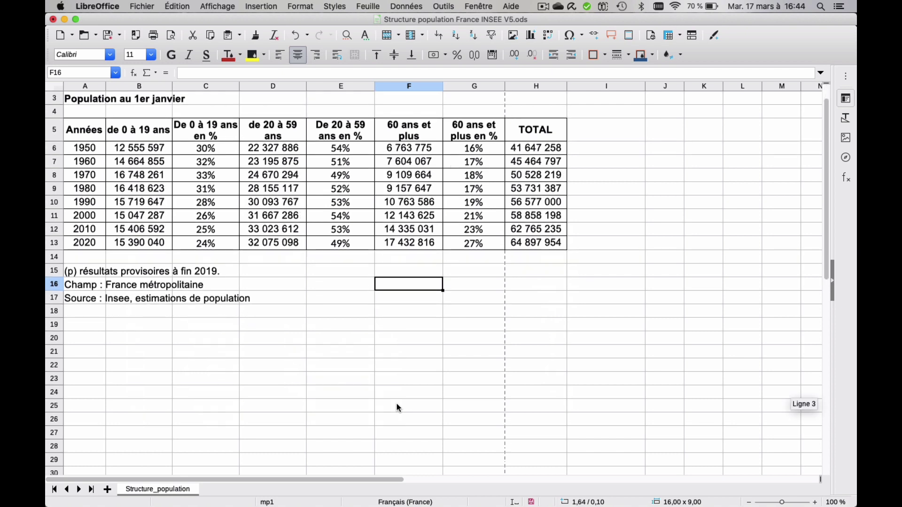
scroll(397, 404, "down", 3)
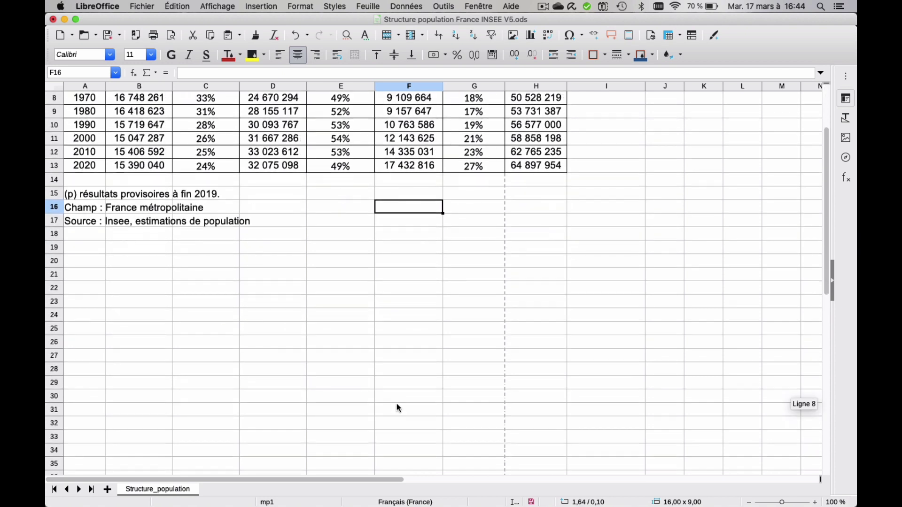
scroll(398, 406, "down", 5)
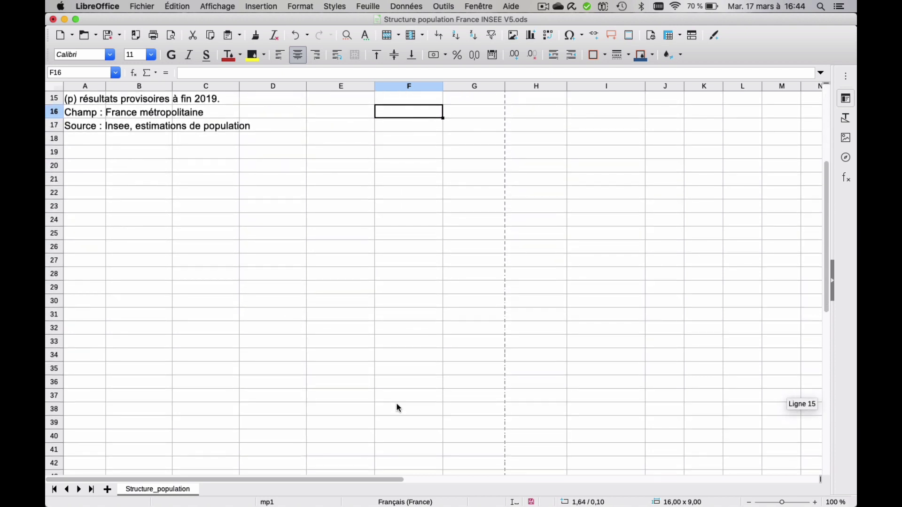
scroll(398, 407, "down", 2)
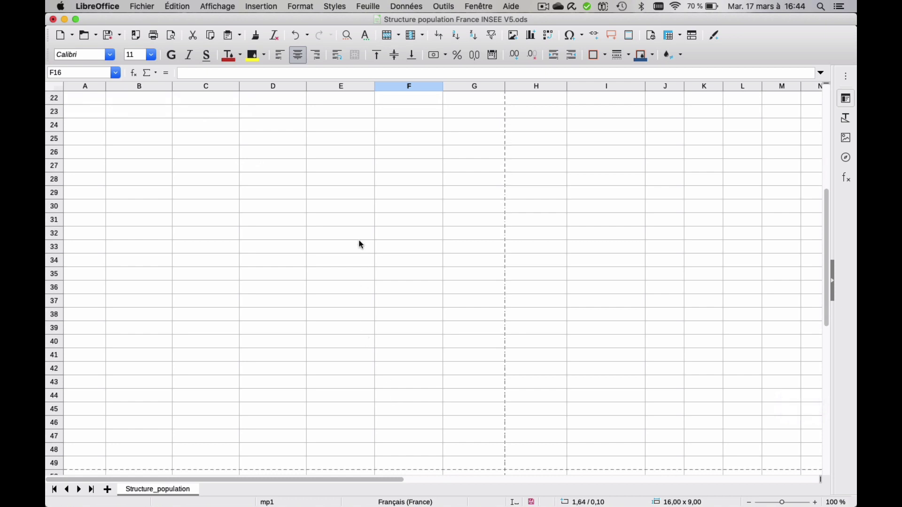
left_click(354, 212)
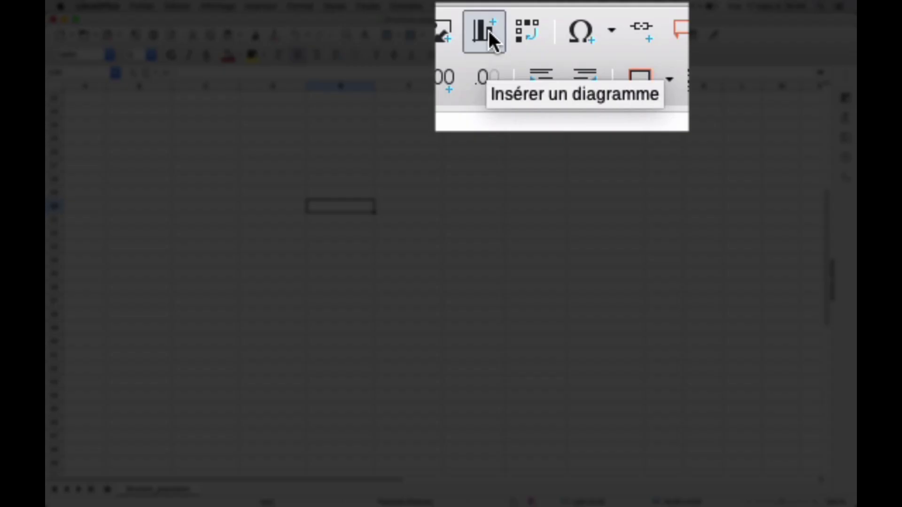
left_click(489, 30)
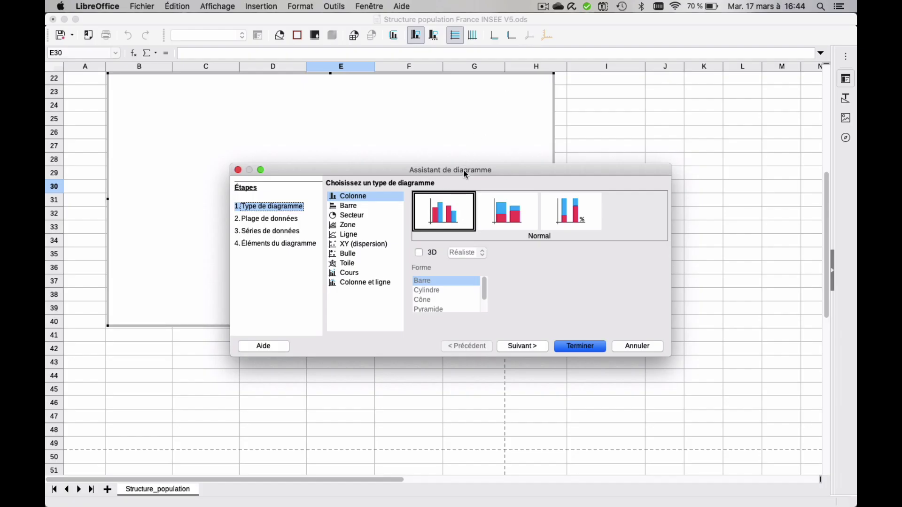
left_click_drag(464, 172, 461, 150)
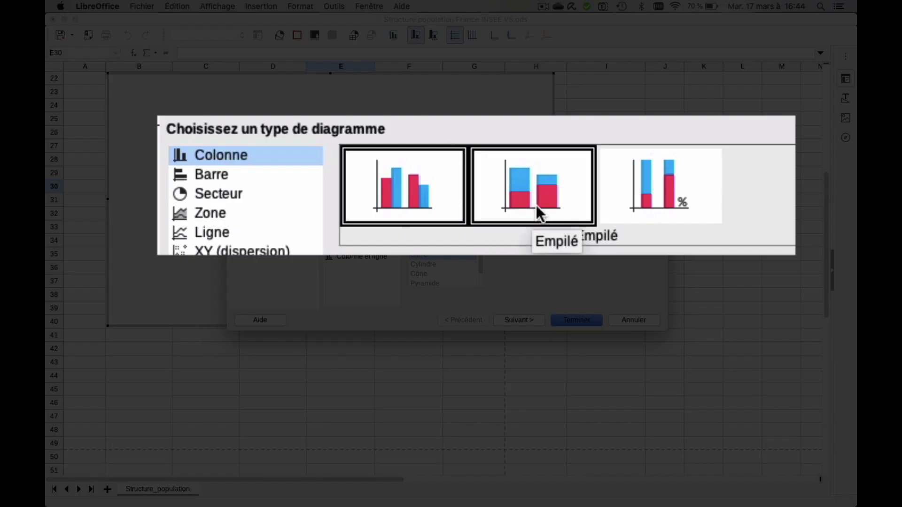
left_click(536, 205)
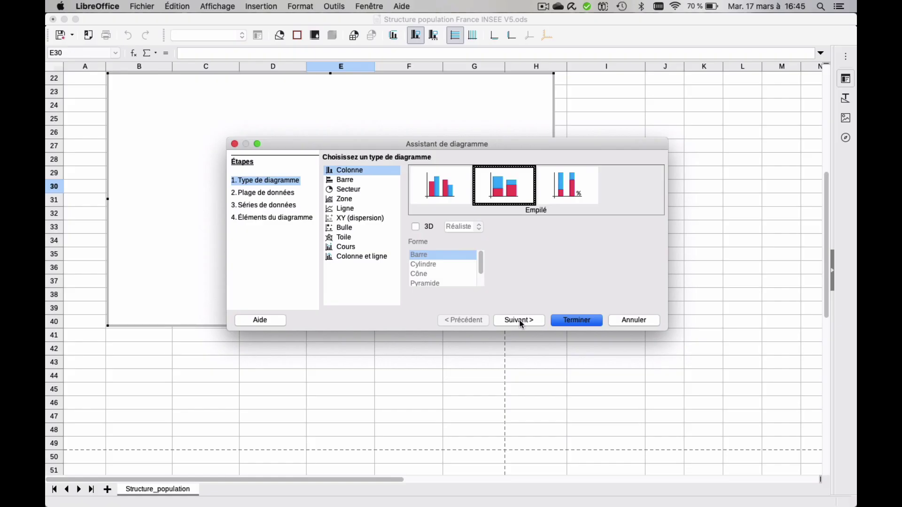
left_click(518, 320)
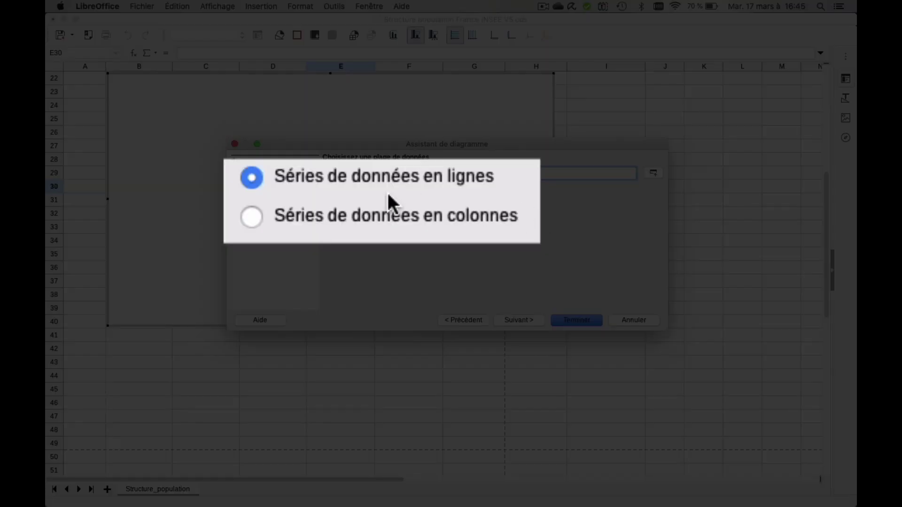
Set the chart's data series to columns and add three empty data series
left_click(252, 216)
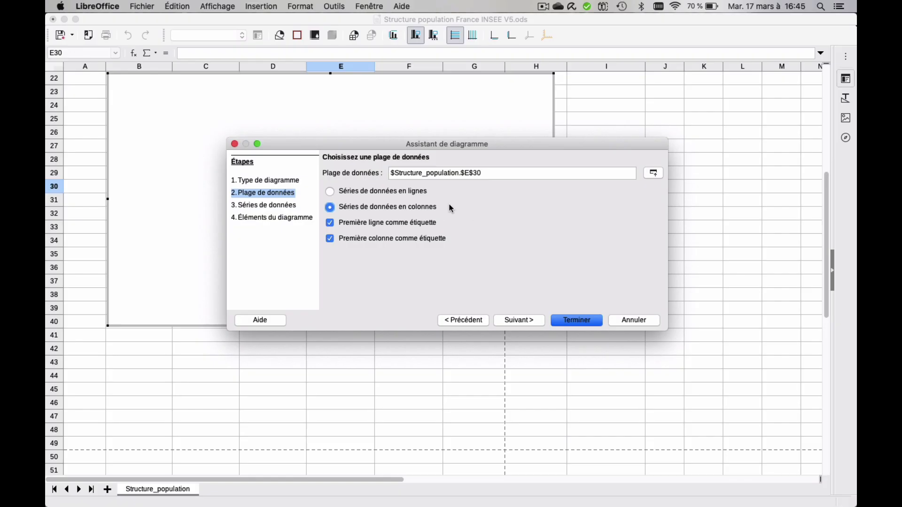
left_click(514, 319)
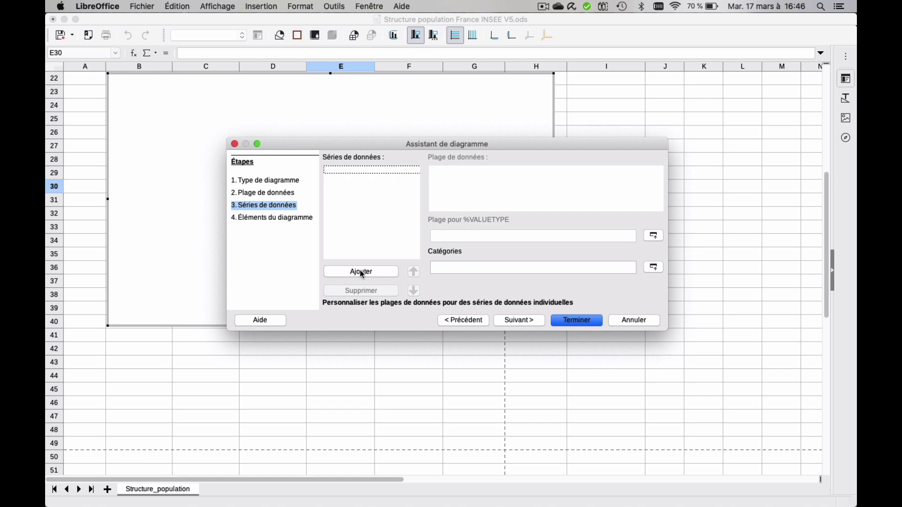
left_click(360, 272)
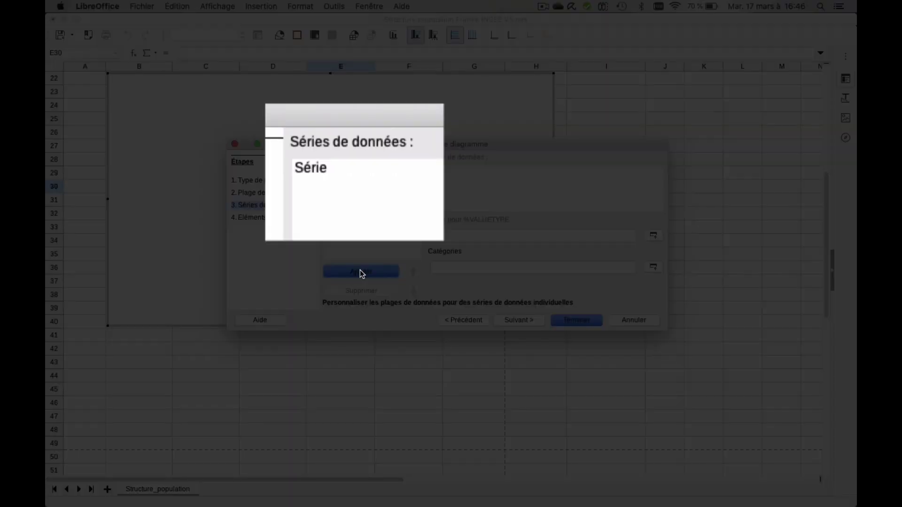
left_click(360, 271)
left_click(360, 271)
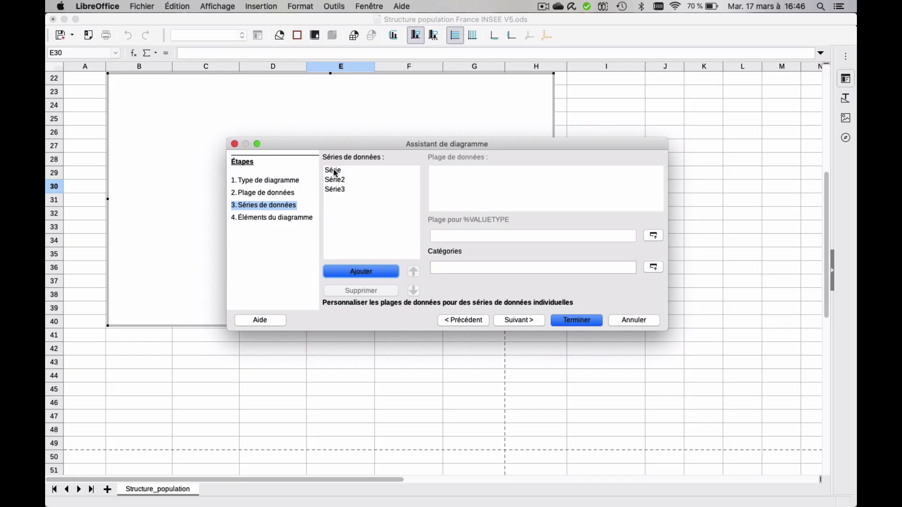
Set the first series' name range (Nom) to the header "De 0 à 19 ans en %" in cell C5
left_click(335, 171)
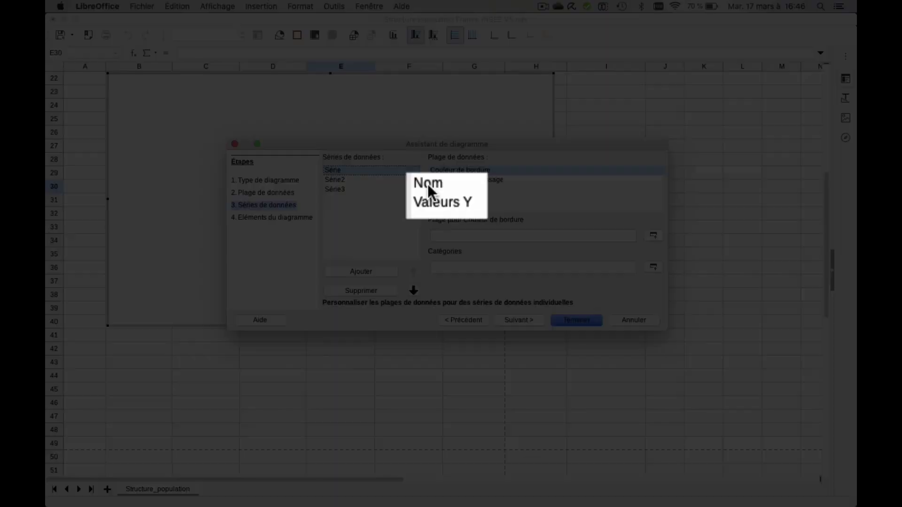
left_click(437, 189)
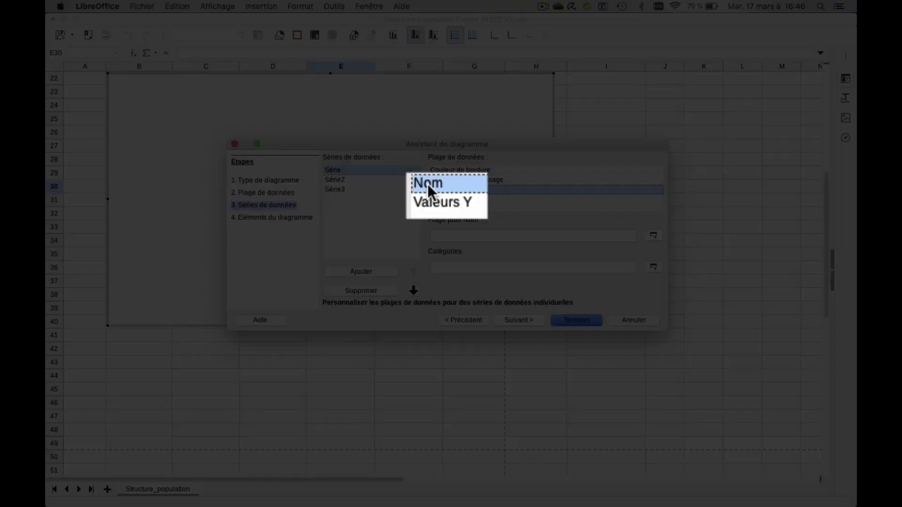
left_click(456, 200)
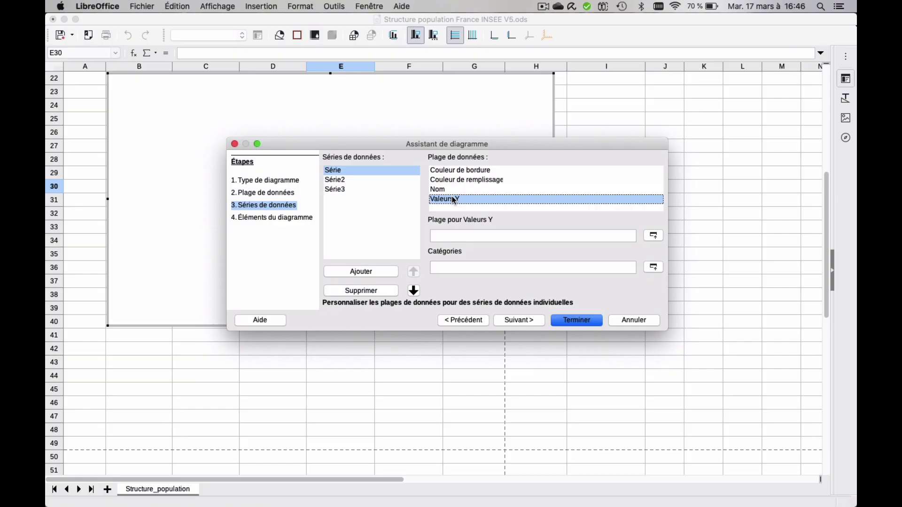
left_click(449, 191)
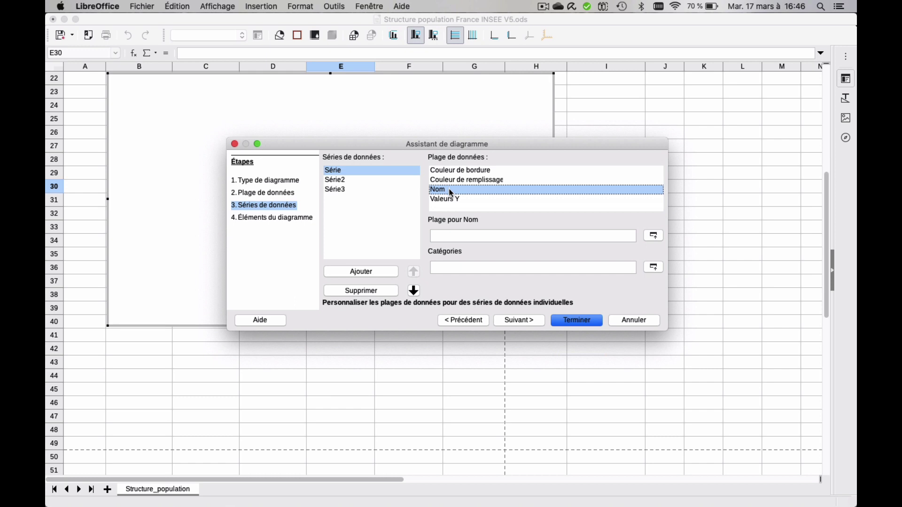
left_click(457, 201)
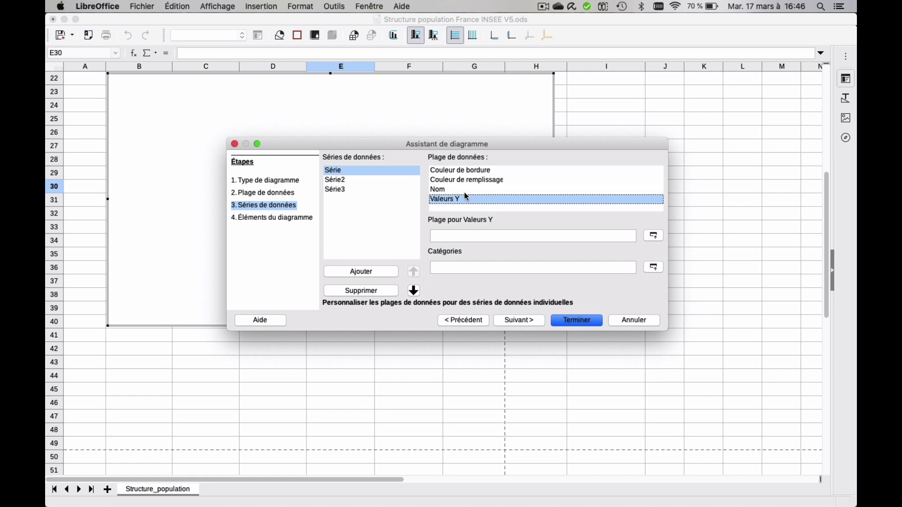
left_click(449, 190)
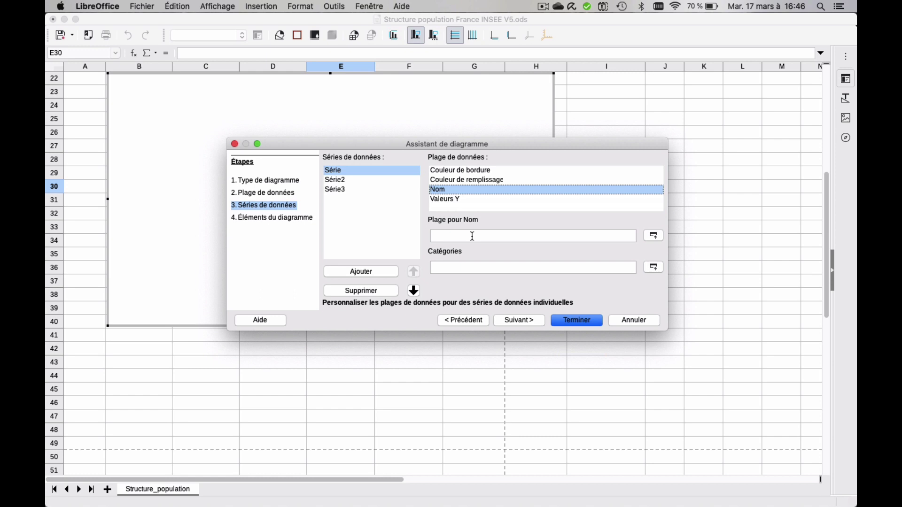
left_click(654, 236)
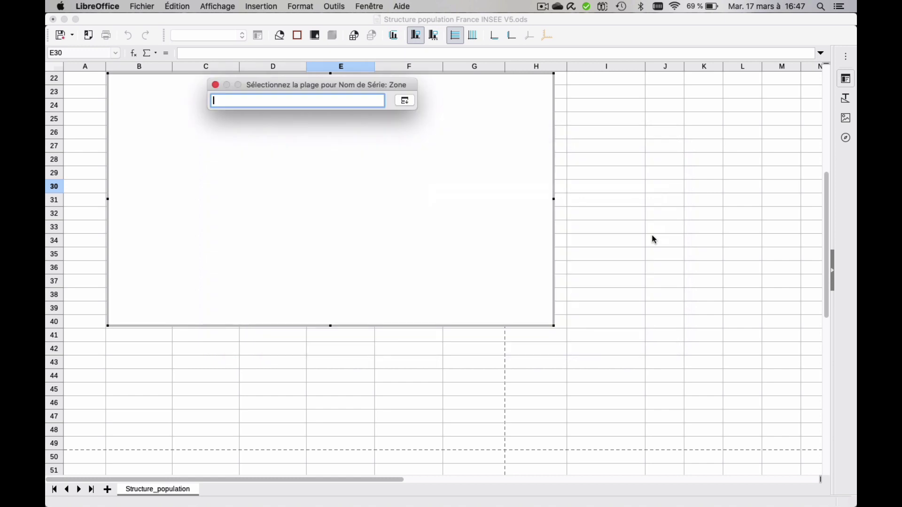
scroll(604, 191, "up", 4)
scroll(603, 190, "up", 5)
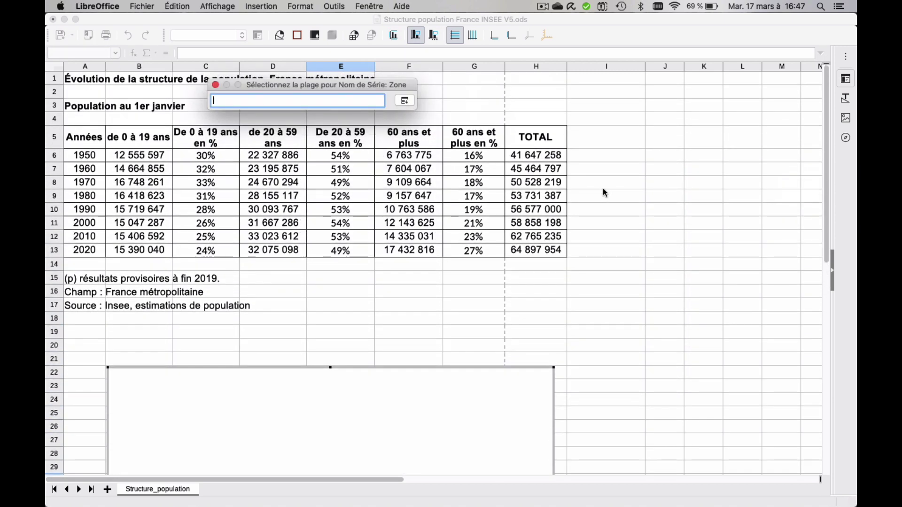
left_click(209, 143)
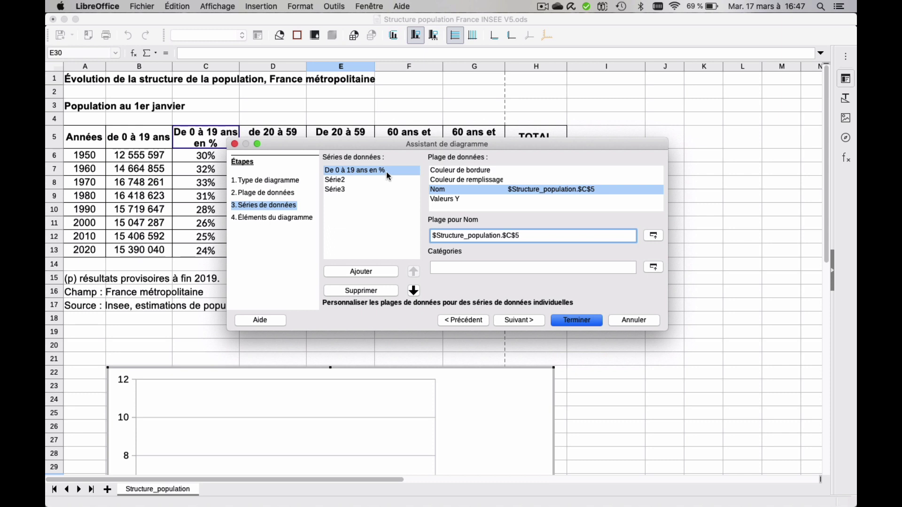
Set the first series' Y values (Valeurs Y) to the percentages in C6:C13
left_click(450, 203)
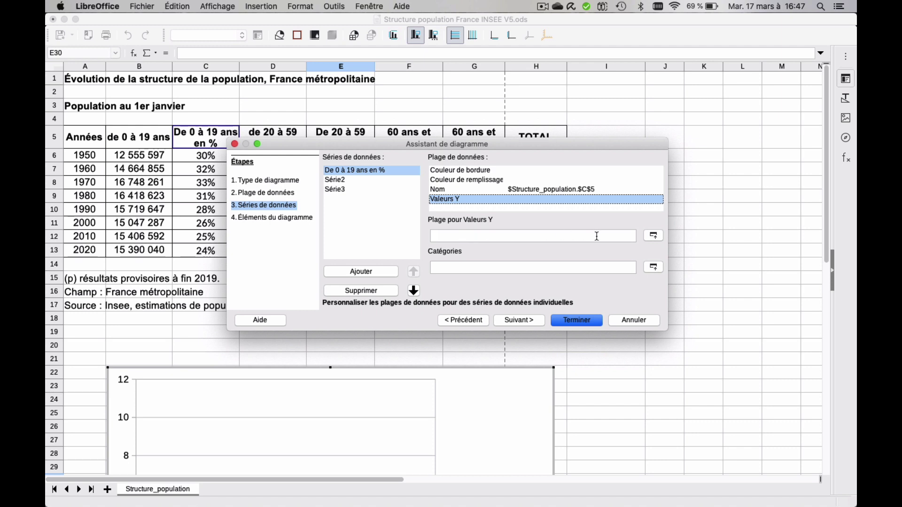
left_click(656, 237)
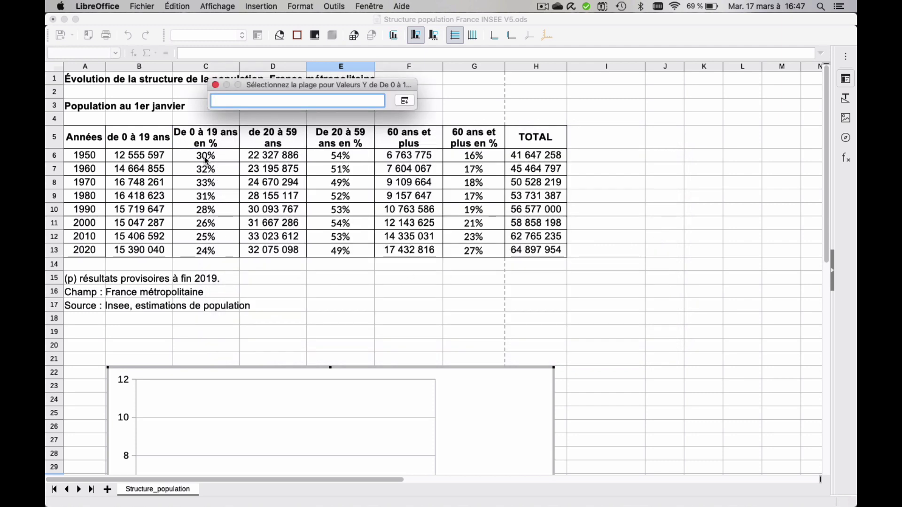
left_click_drag(205, 159, 206, 253)
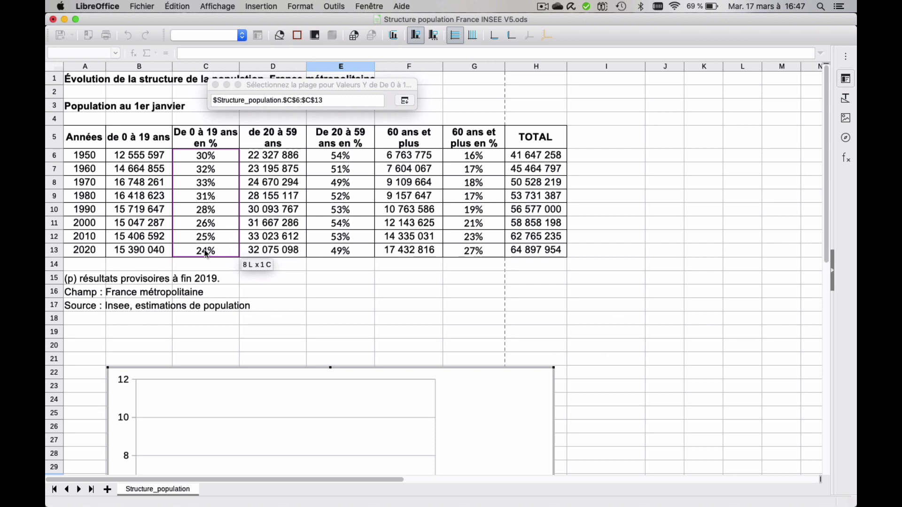
key("Return")
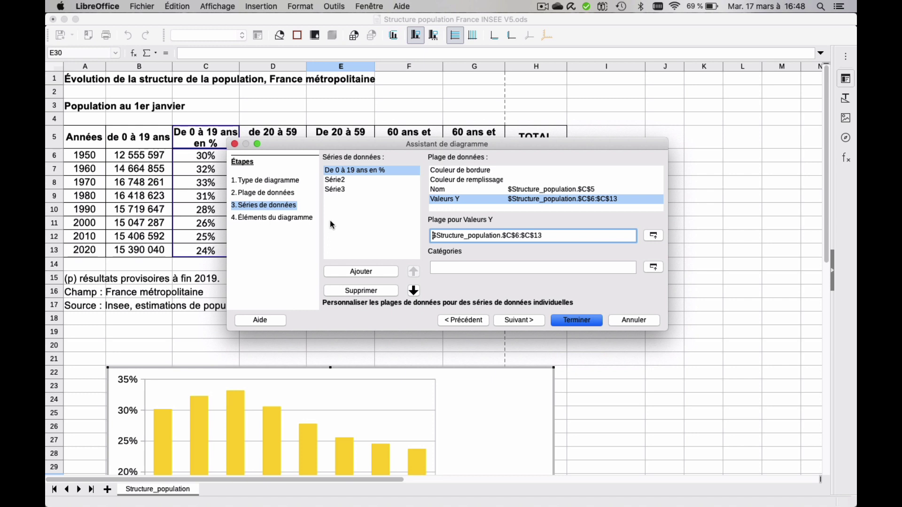
Define the second series with the header in E5 as its name (Nom) and E6:E13 as its Y values (Valeurs Y)
left_click(335, 180)
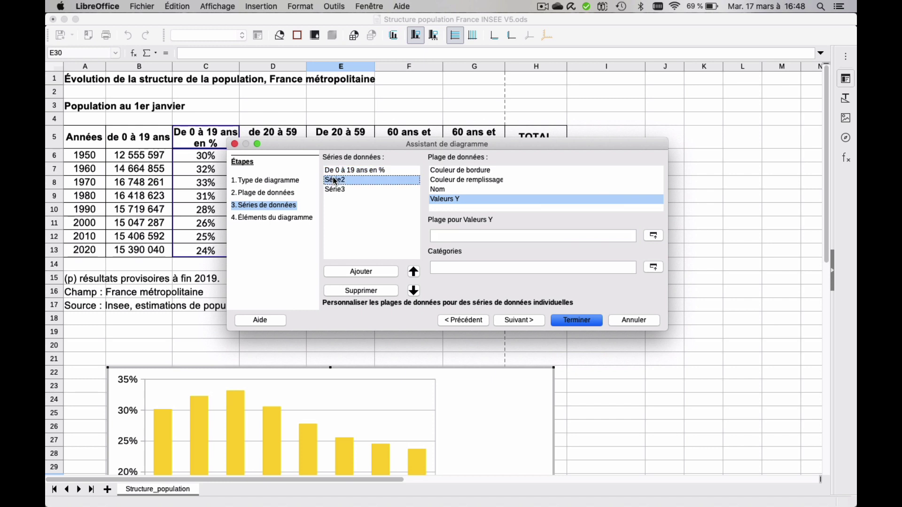
left_click(444, 190)
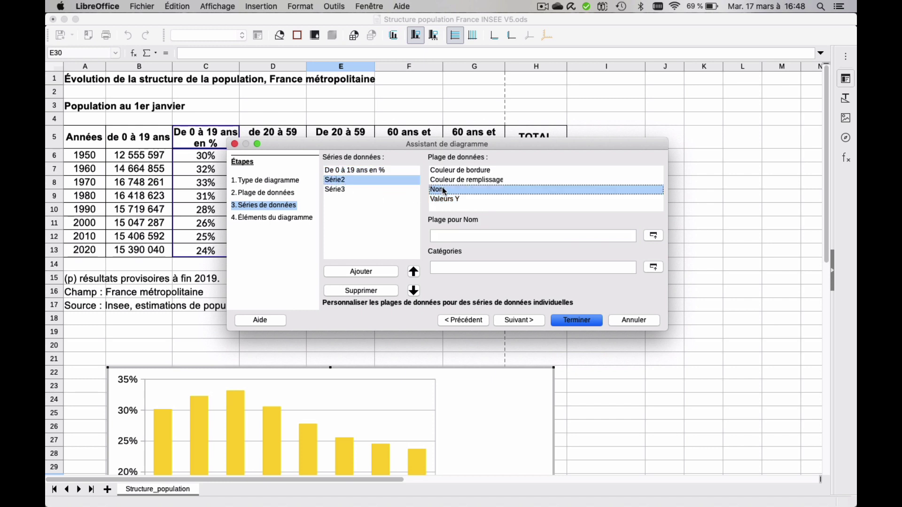
left_click(653, 235)
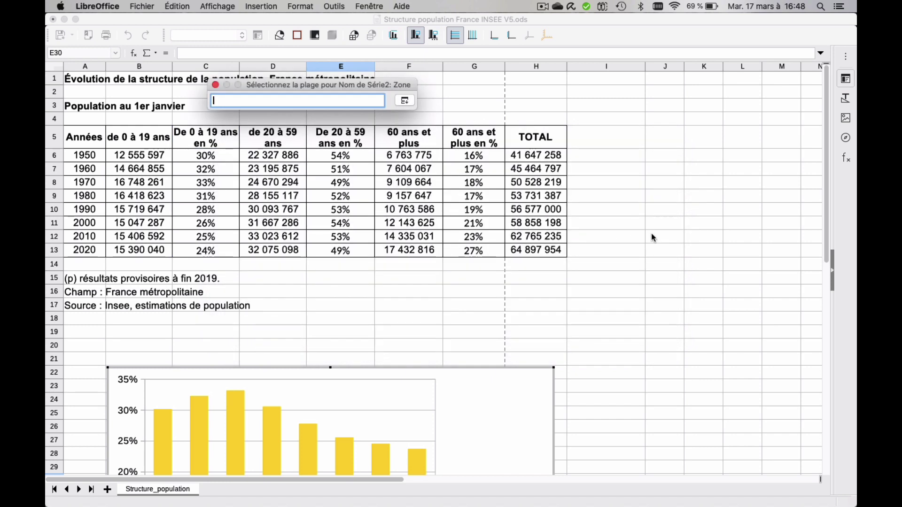
left_click(343, 144)
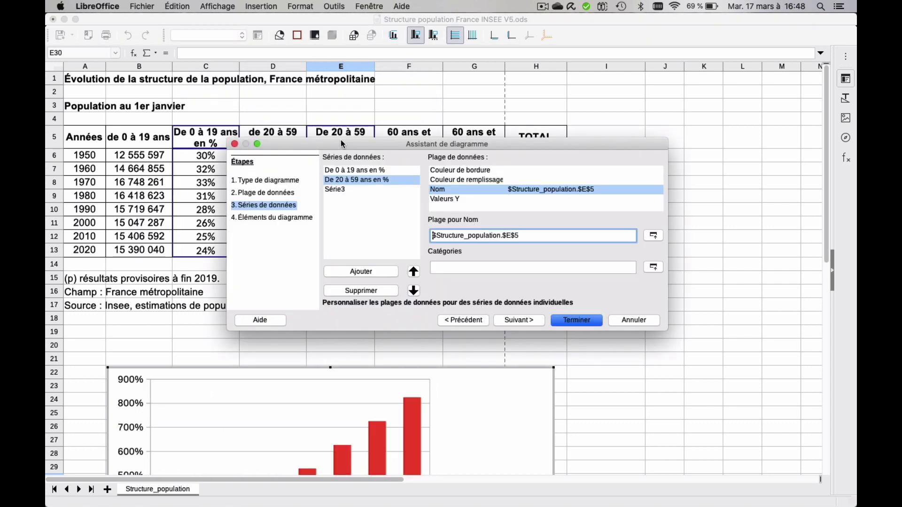
left_click(445, 200)
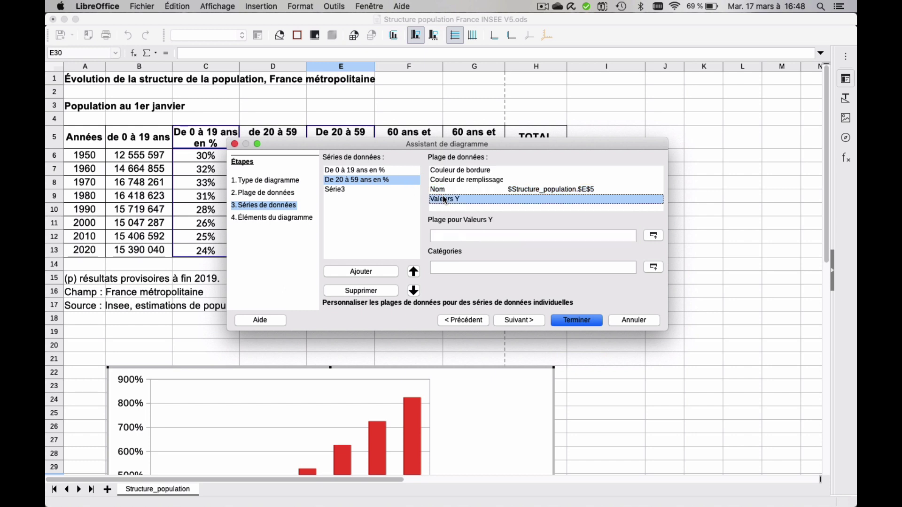
left_click(654, 236)
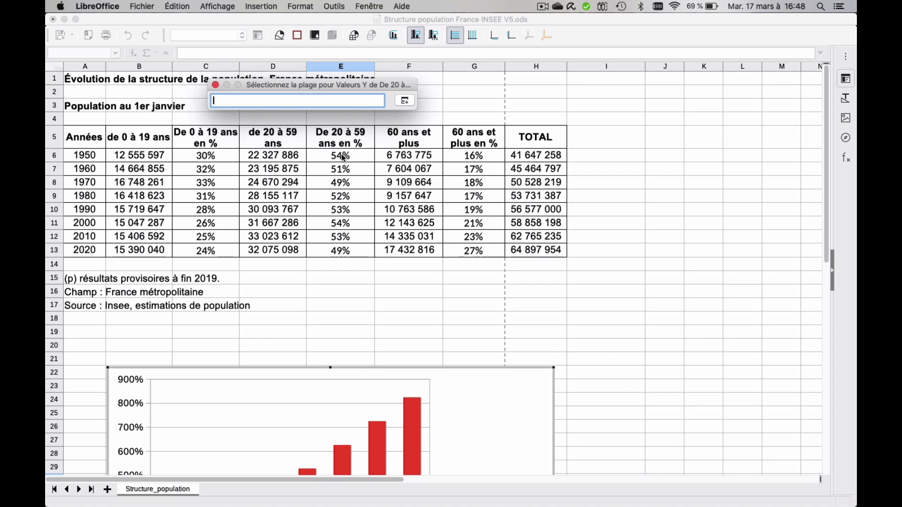
left_click_drag(343, 157, 342, 251)
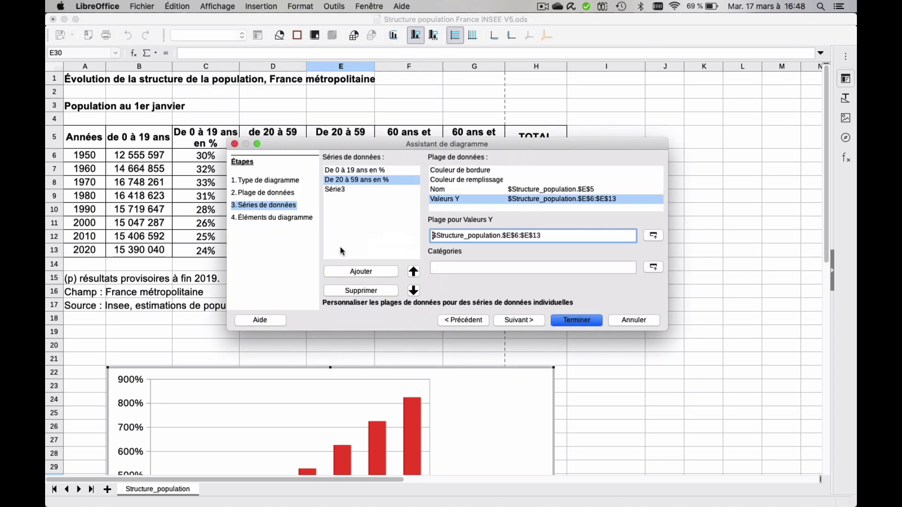
Define the third series with the header in G5 as its name (Nom) and G6:G13 as its Y values (Valeurs Y)
left_click(343, 190)
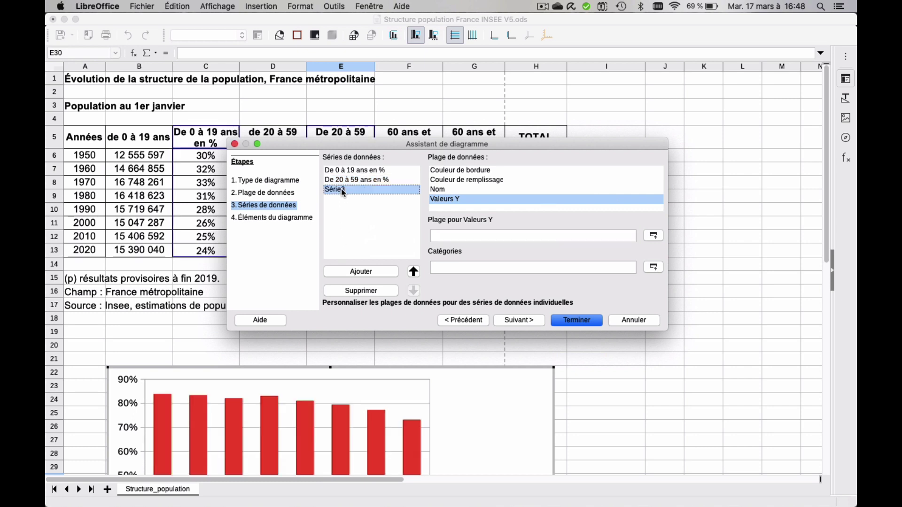
left_click(440, 191)
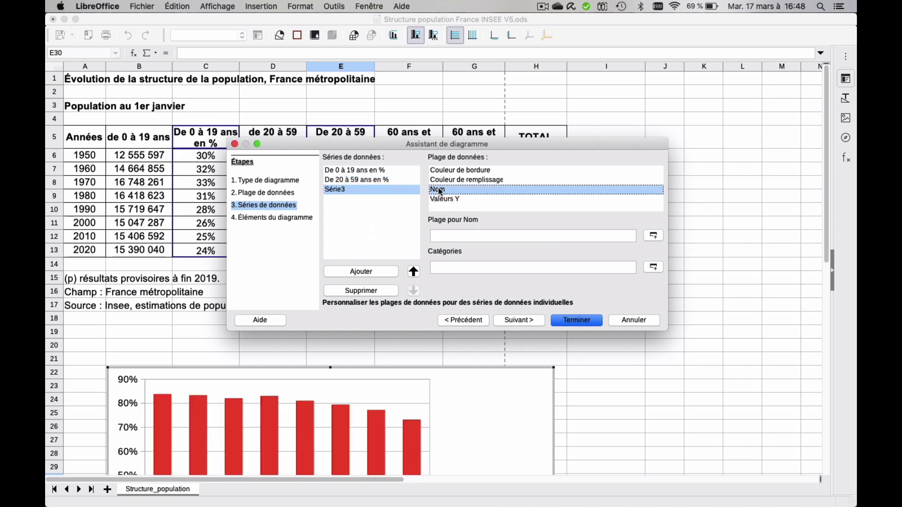
left_click(654, 236)
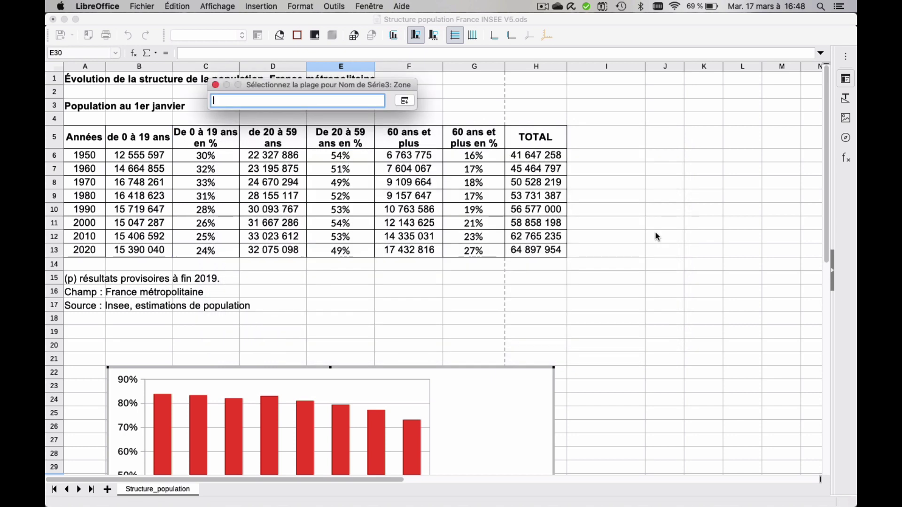
left_click(478, 137)
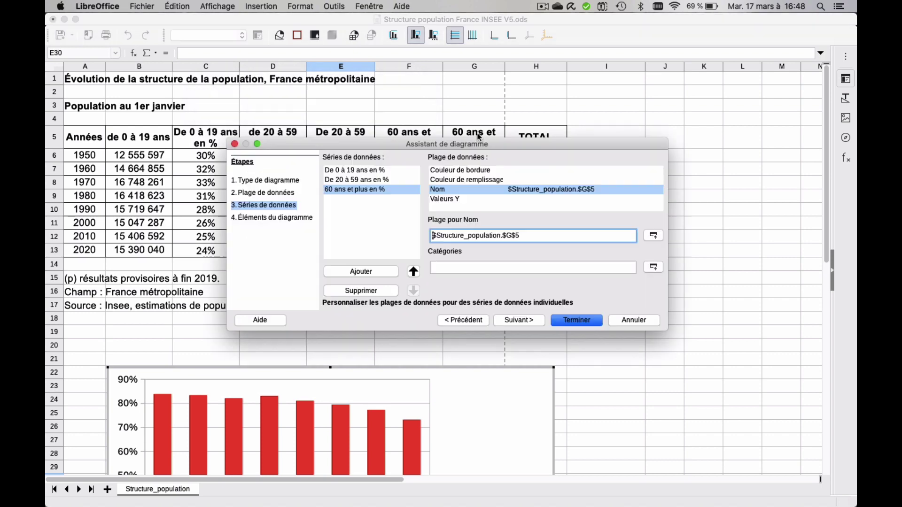
left_click(452, 200)
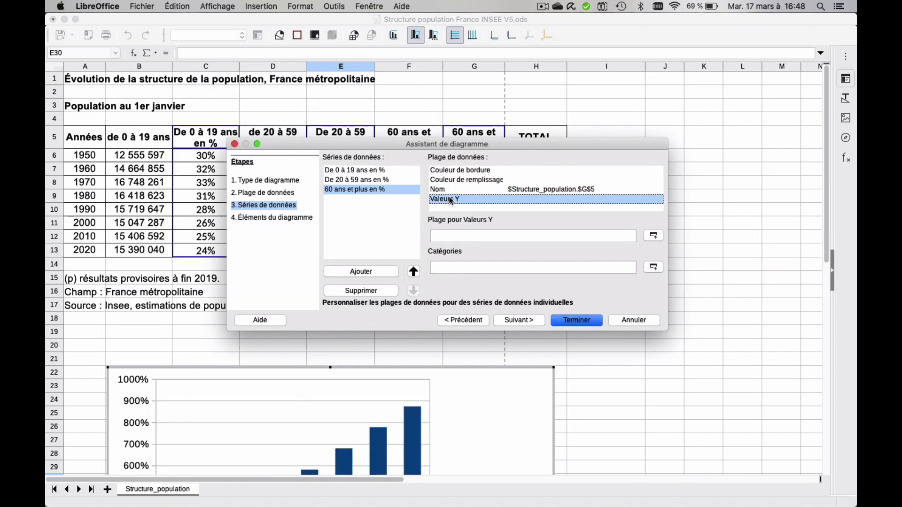
left_click(653, 237)
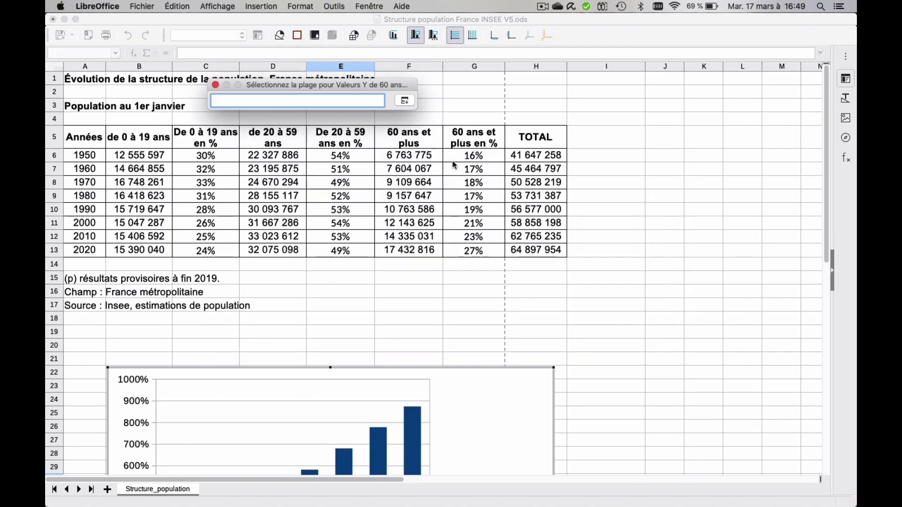
left_click(469, 161)
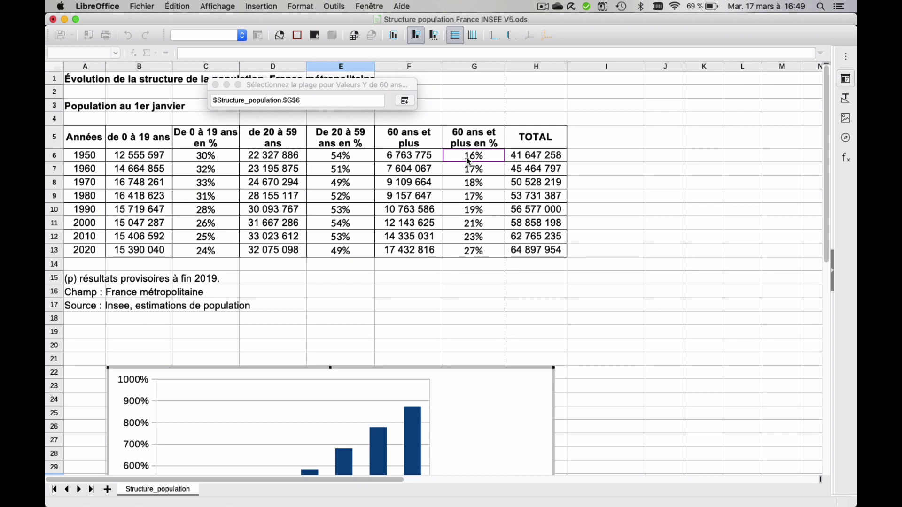
left_click_drag(469, 161, 470, 252)
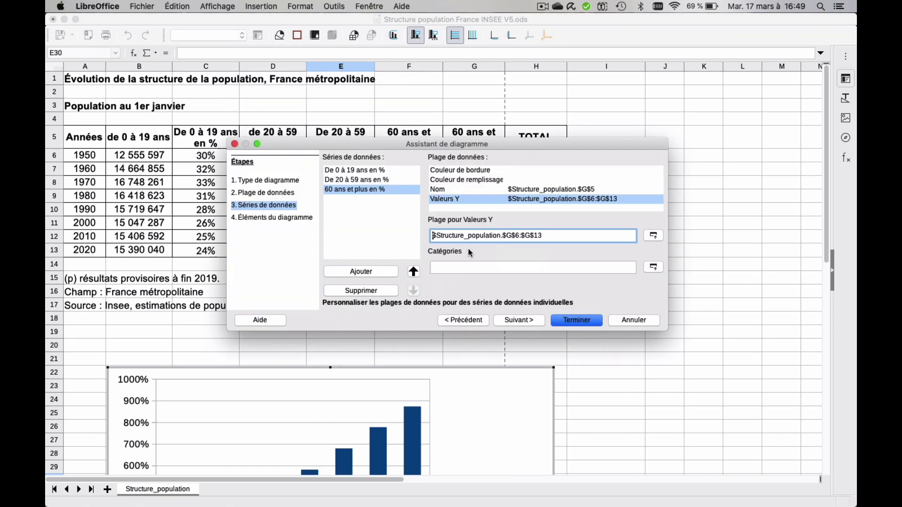
Set the chart's categories range (Catégories) to the years in A6:A13
left_click(451, 270)
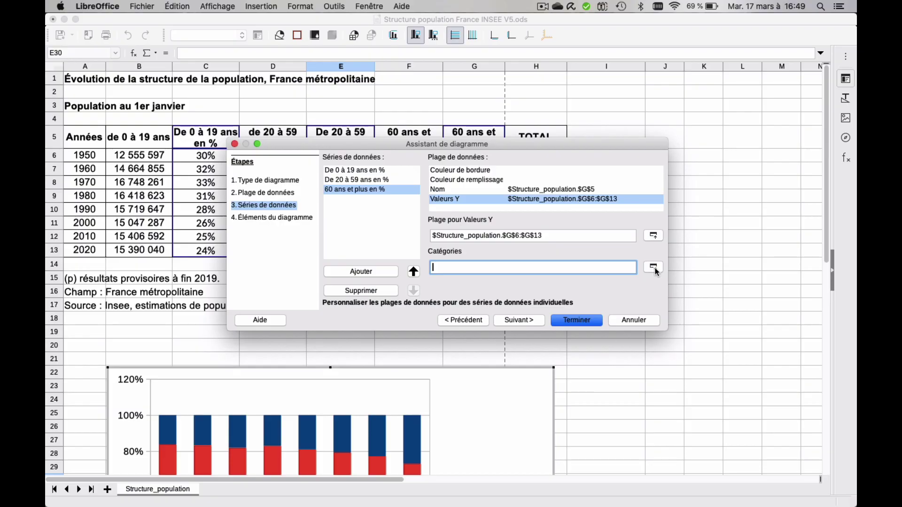
left_click(653, 268)
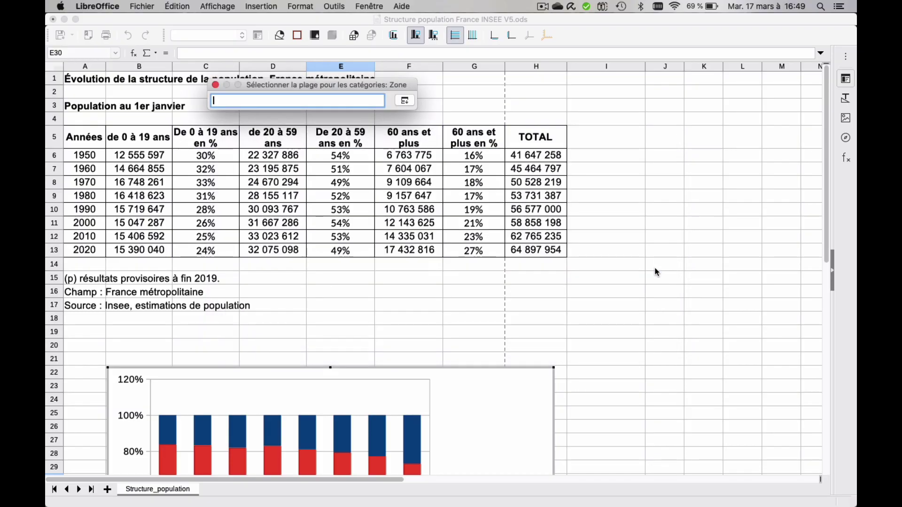
left_click(86, 158)
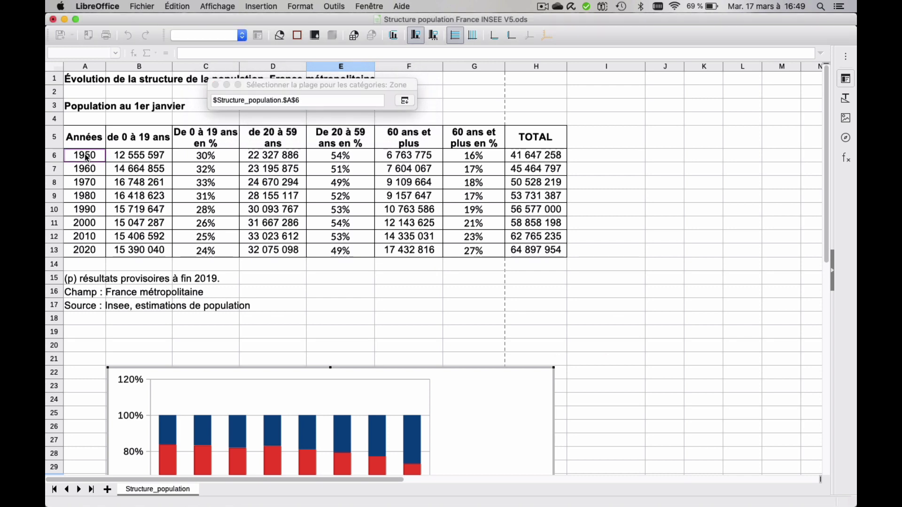
left_click_drag(86, 159, 82, 252)
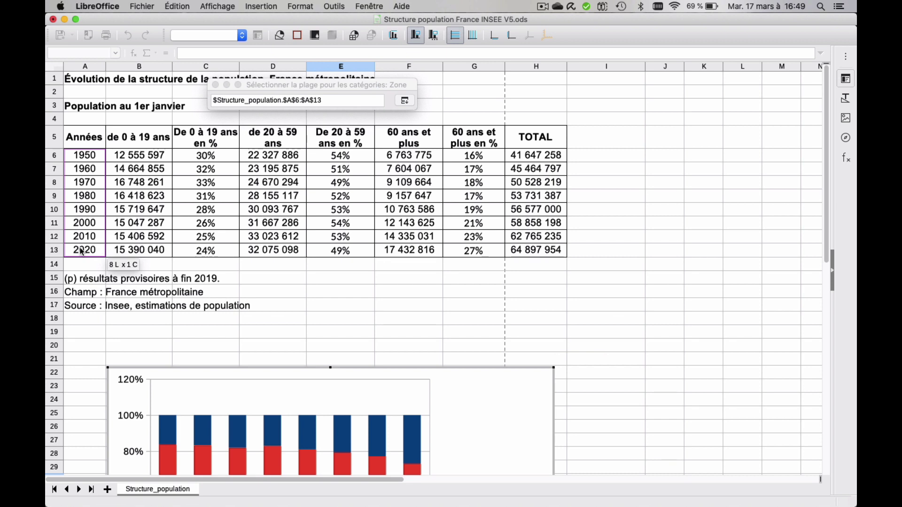
left_click_drag(82, 252, 81, 252)
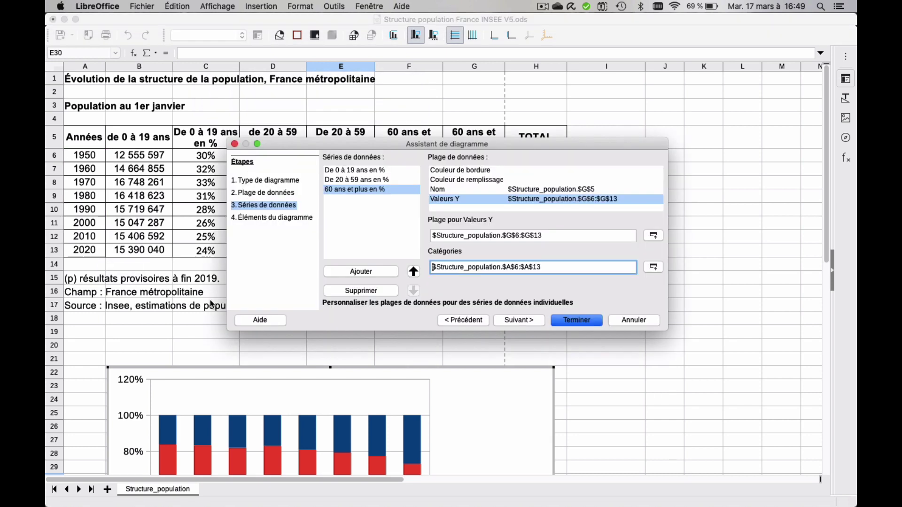
Give the chart the title "Evolution de la structure de la population en France"
left_click(522, 321)
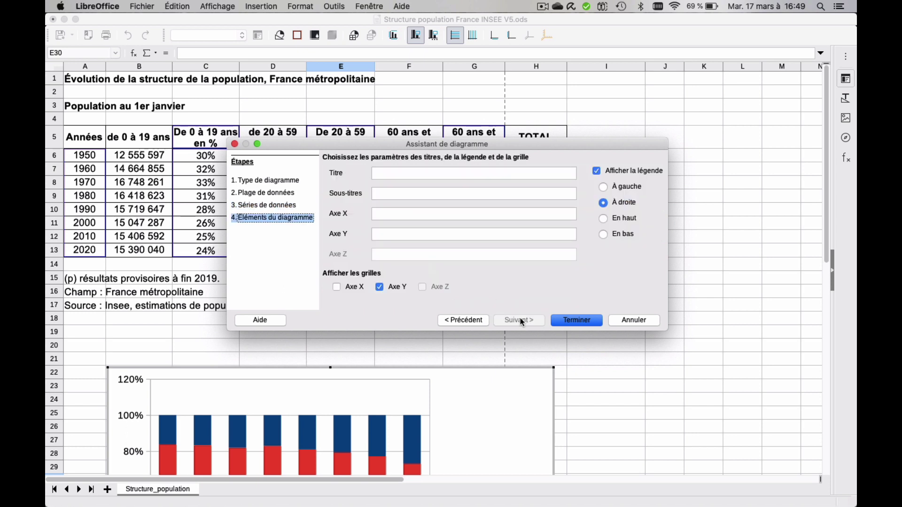
left_click(408, 171)
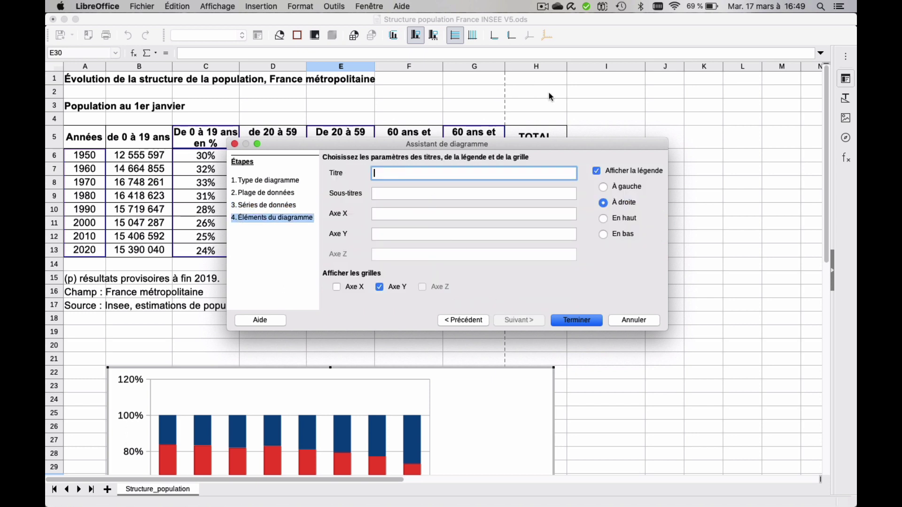
type("E")
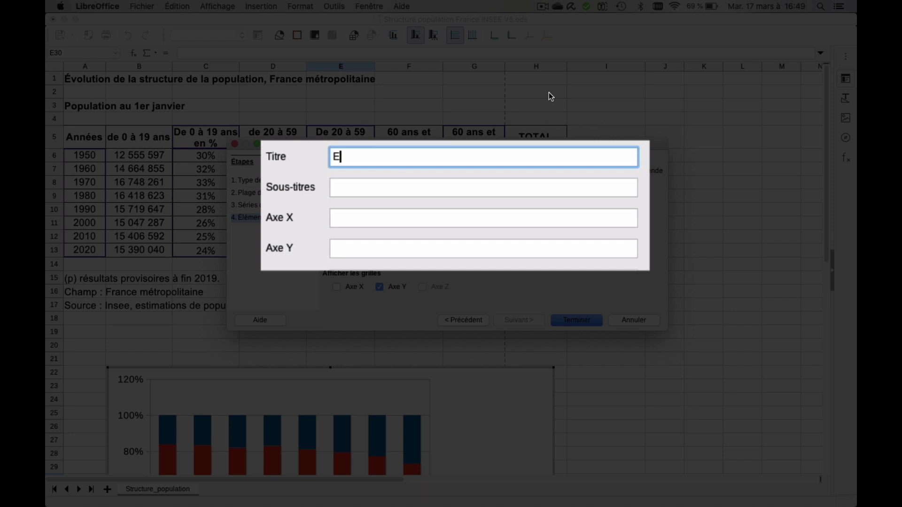
type("volution de la stru")
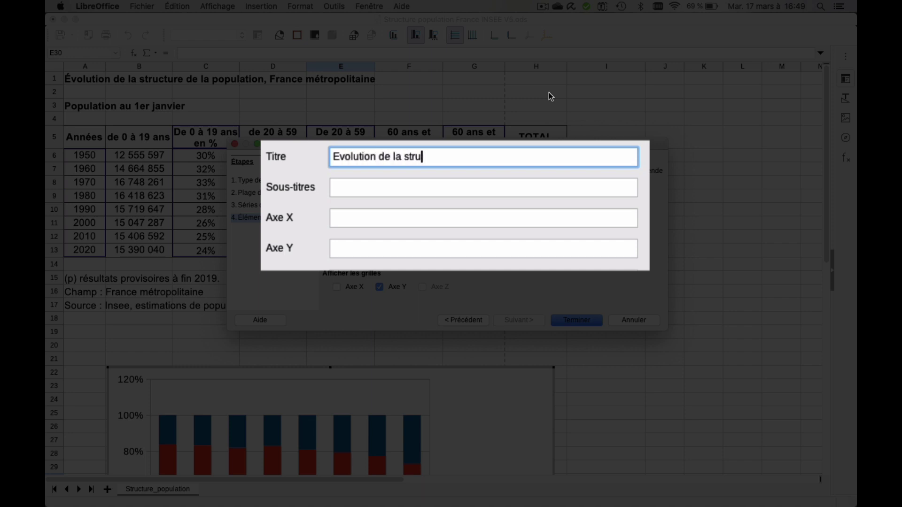
type("cture de la population")
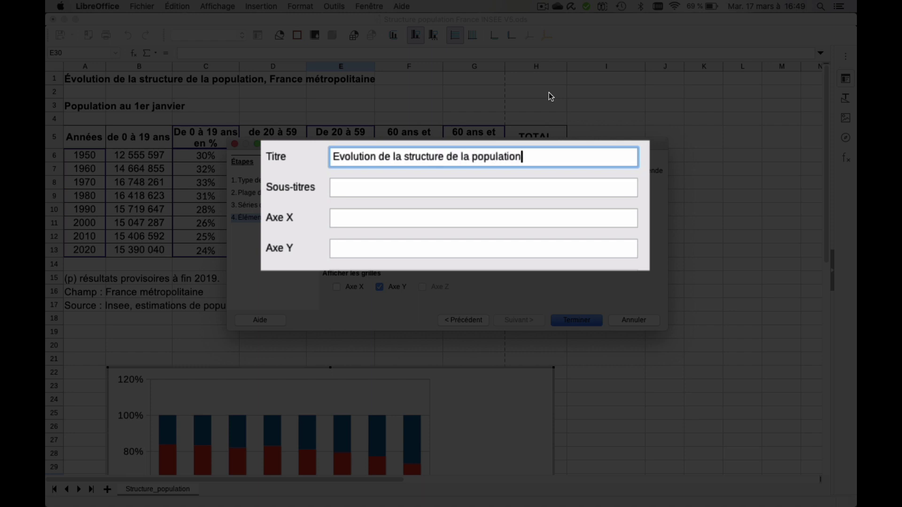
type(" en France")
Title the X axis "Années" and the Y axis "Pourcentages", and finish the chart wizard
left_click(353, 217)
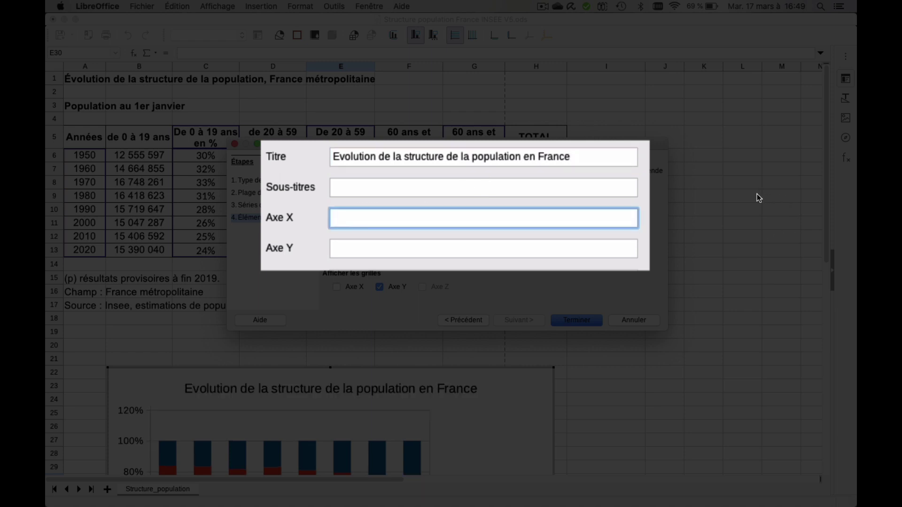
type("Années")
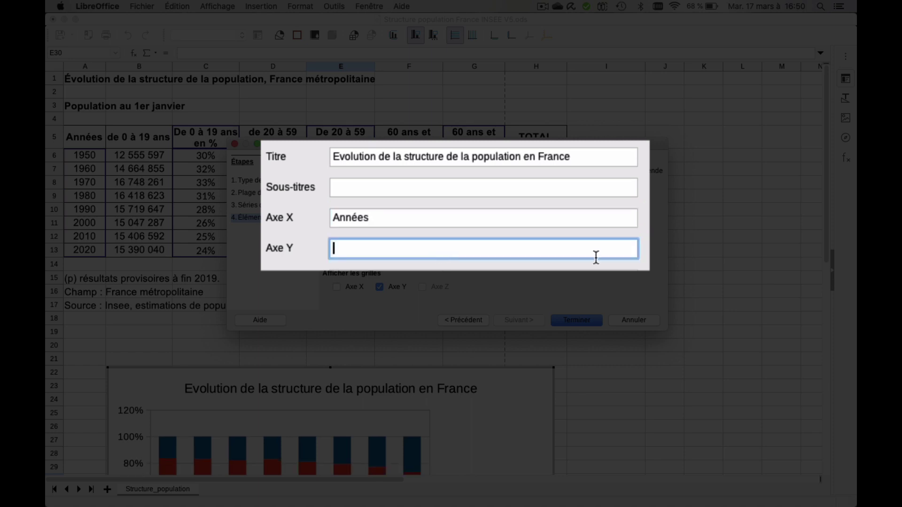
left_click(442, 251)
type("Oourcentages")
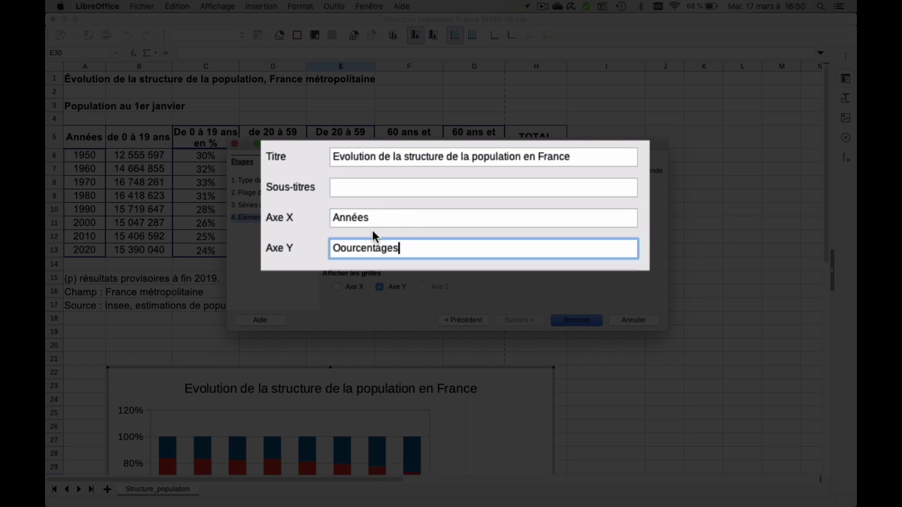
left_click(339, 244)
key("BackSpace")
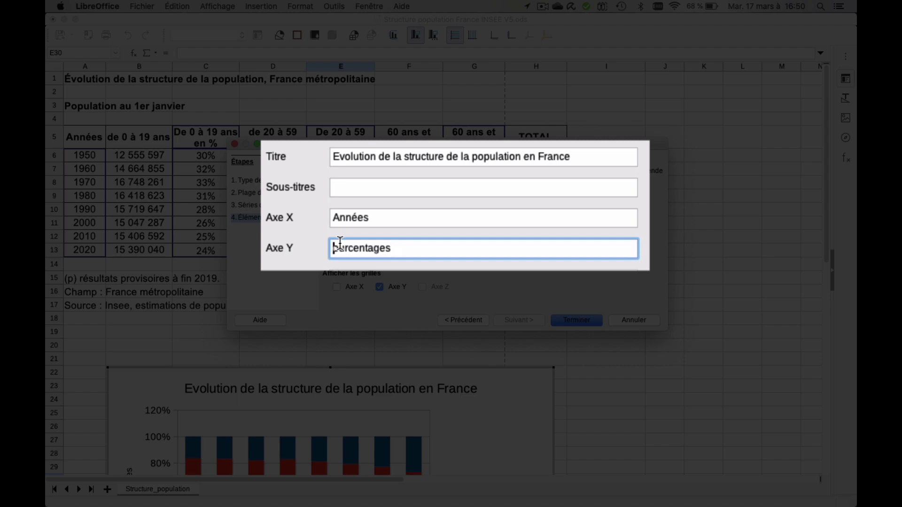
type("P")
left_click(454, 249)
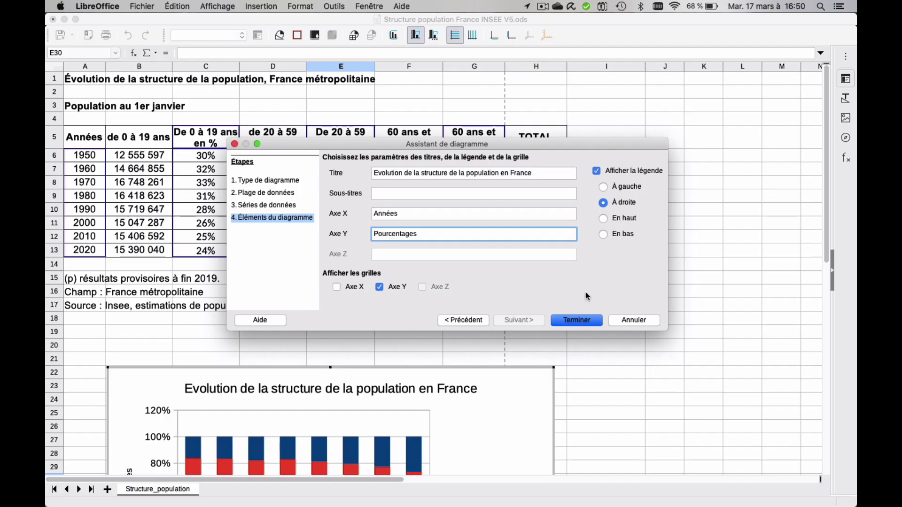
left_click(579, 321)
Add data labels to all the chart's series, showing the value as a number and with the text rotated 90 degrees
scroll(625, 334, "down", 3)
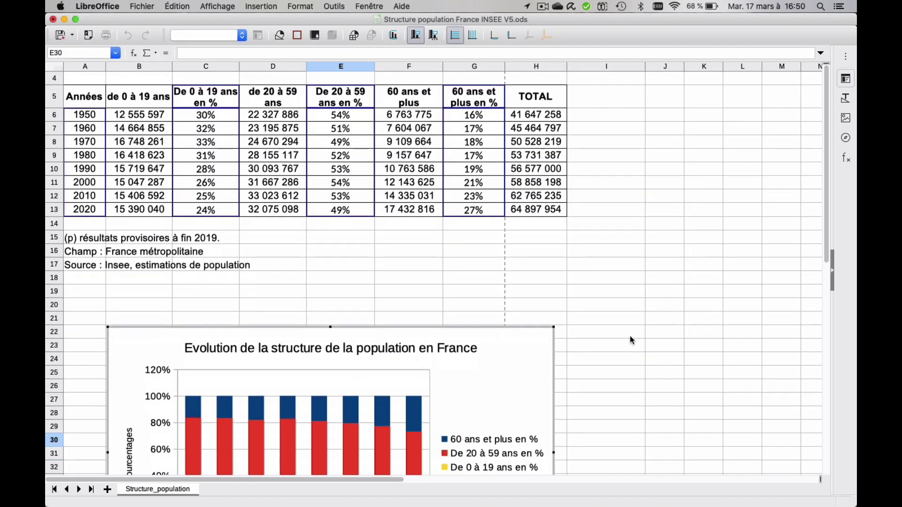
scroll(631, 340, "down", 2)
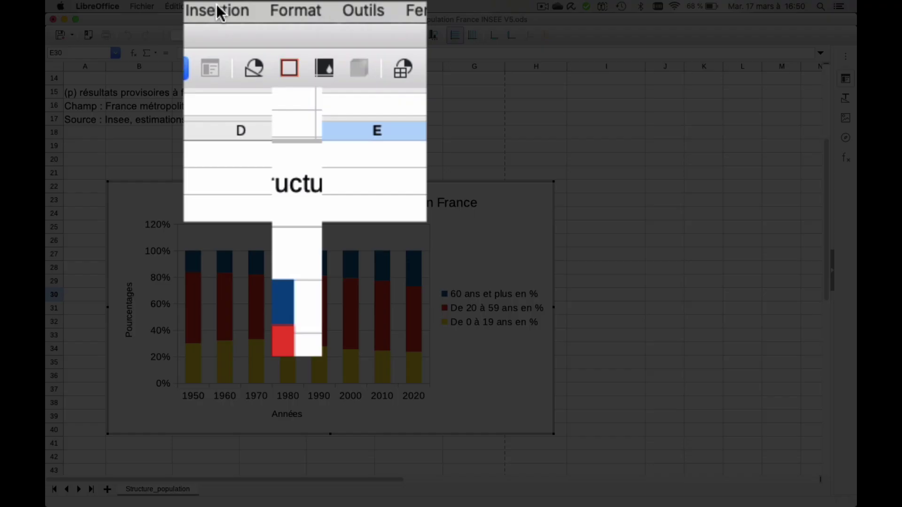
left_click(218, 11)
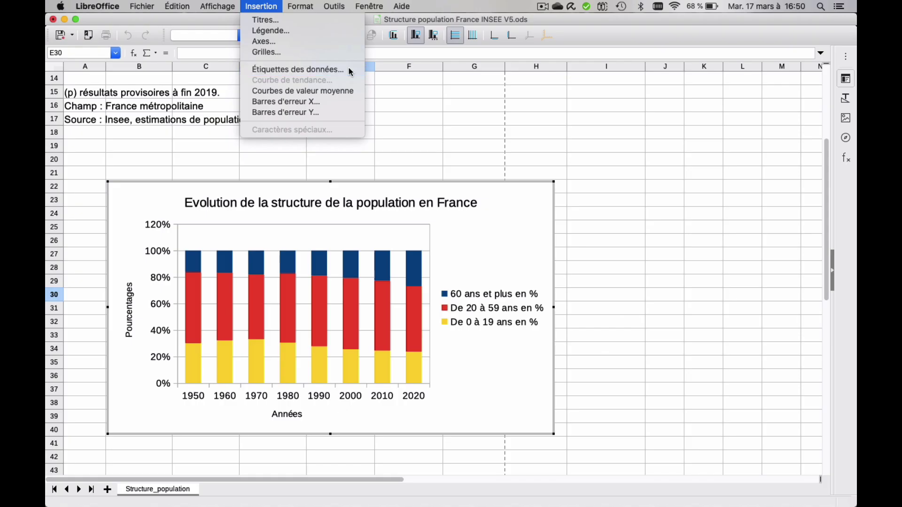
left_click(349, 67)
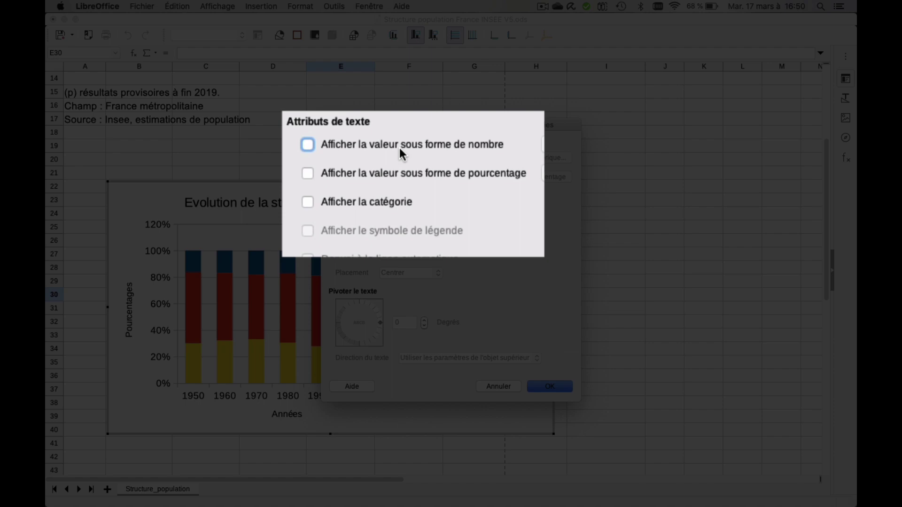
left_click(342, 158)
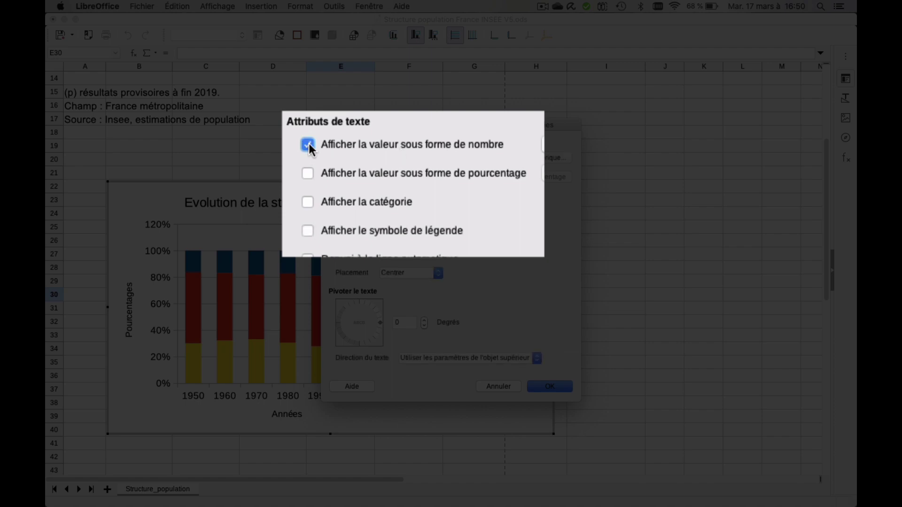
left_click(395, 322)
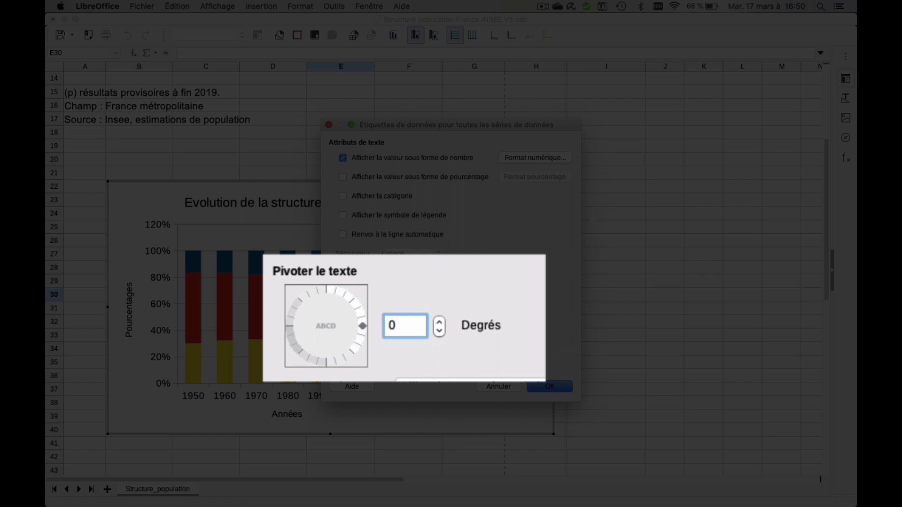
type("9")
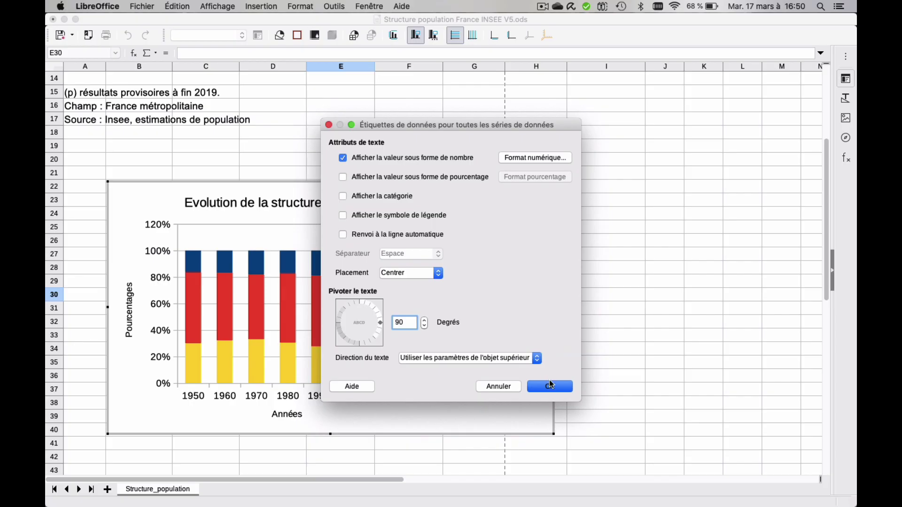
left_click(551, 386)
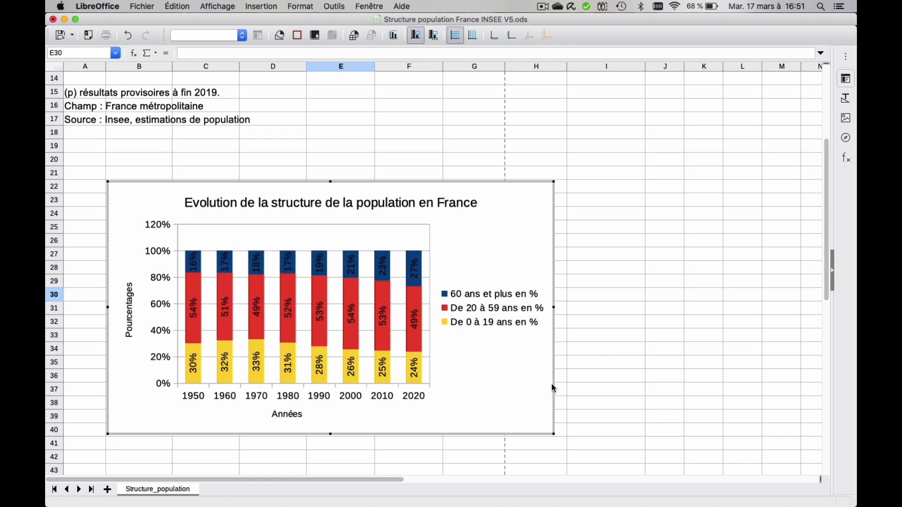
Set the font colour of the "De 20 à 59 ans en %" series' data labels to white (Blanc)
left_click(194, 311)
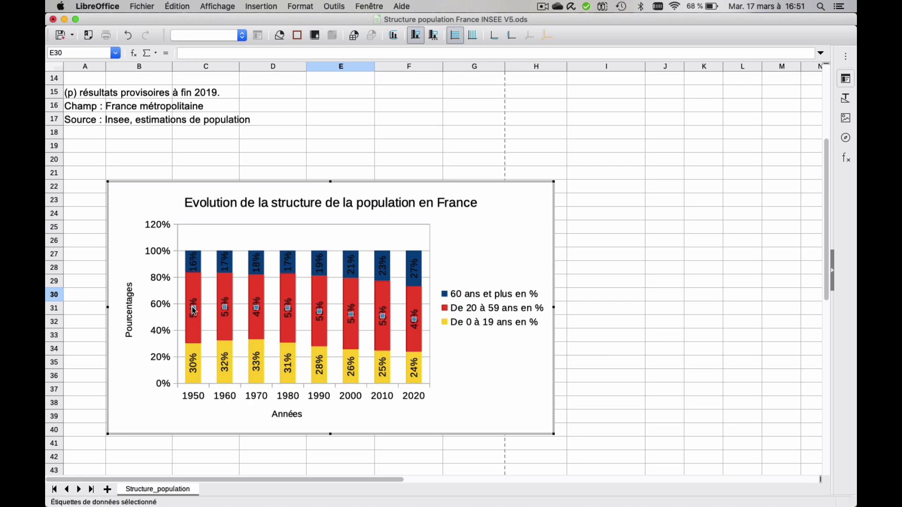
double_click(195, 311)
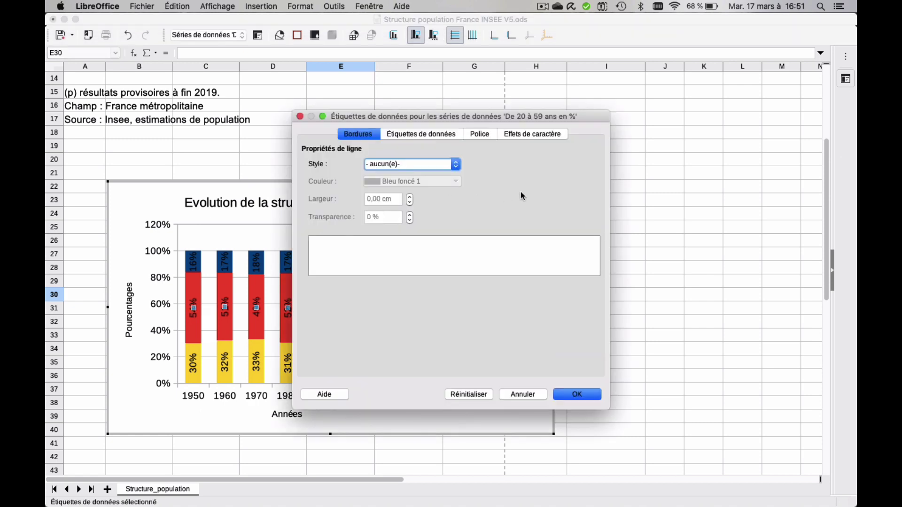
left_click(545, 136)
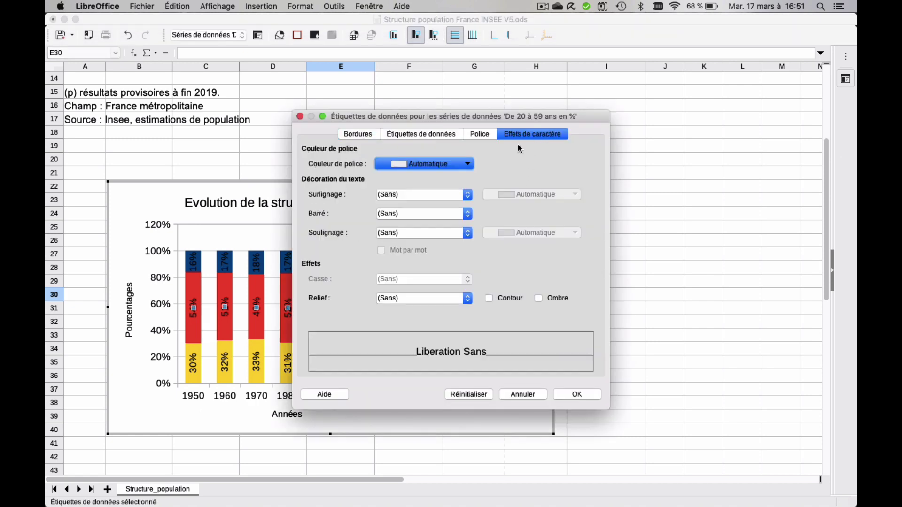
left_click(469, 164)
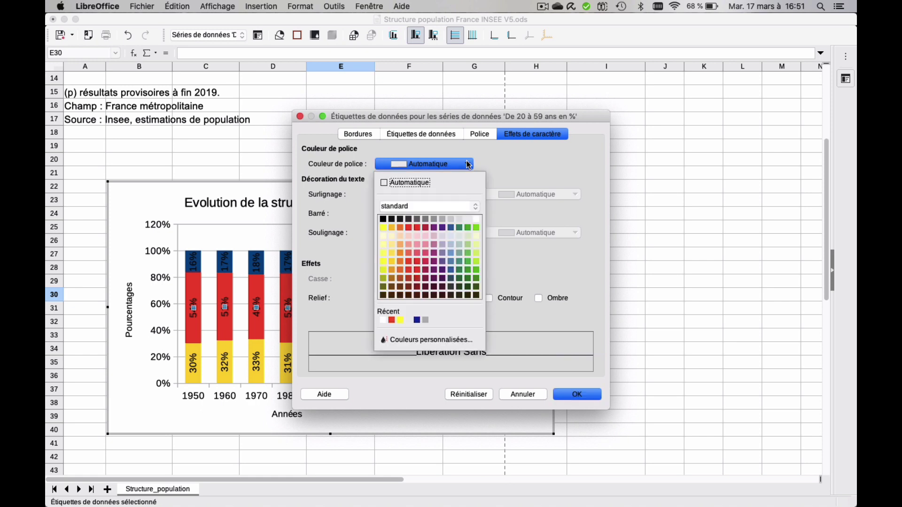
left_click(476, 219)
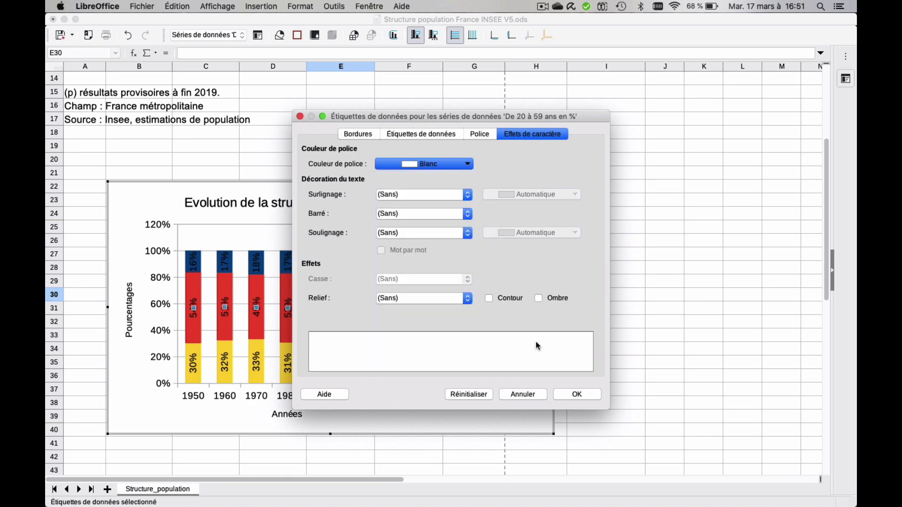
left_click(578, 395)
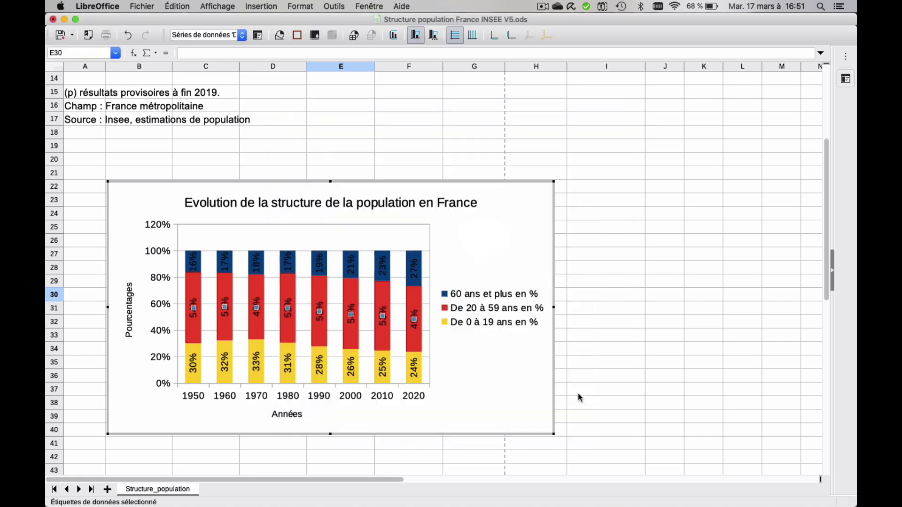
Set the font colour of the "60 ans et plus en %" data labels to white (Blanc) and leave chart editing
left_click(196, 266)
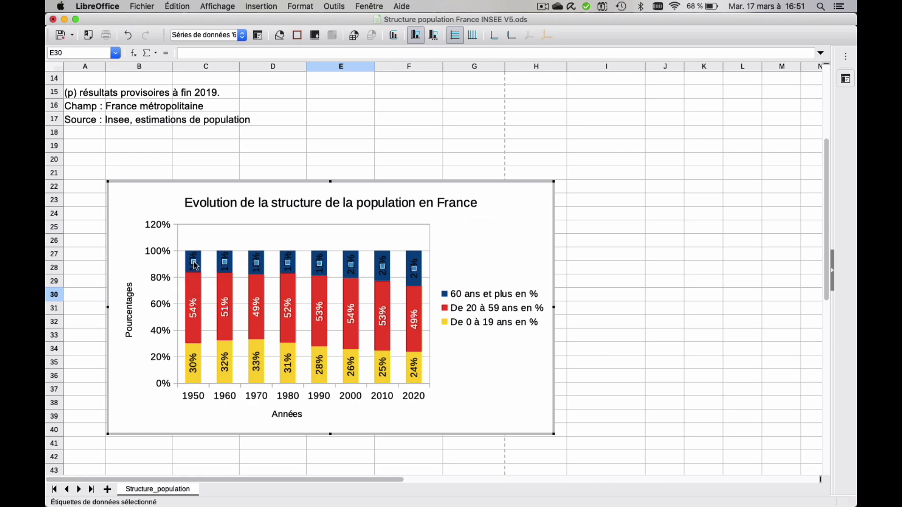
double_click(196, 266)
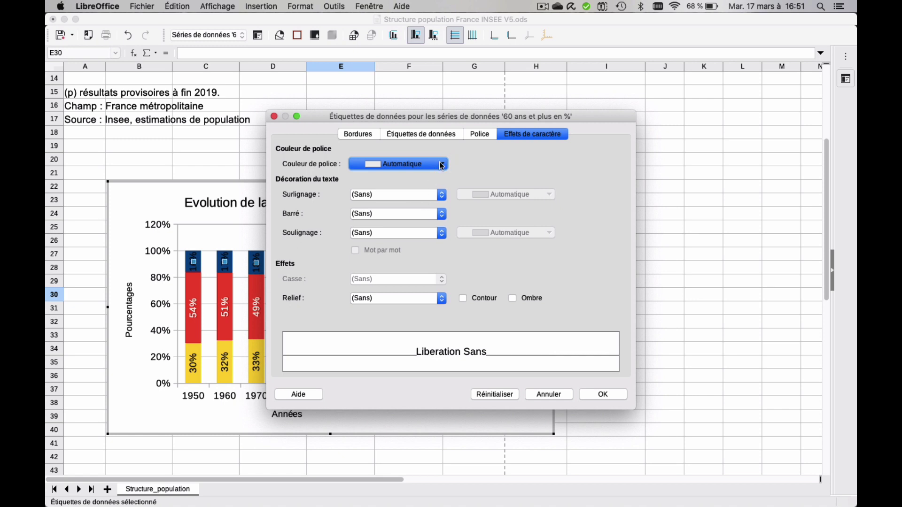
left_click(441, 165)
left_click(451, 220)
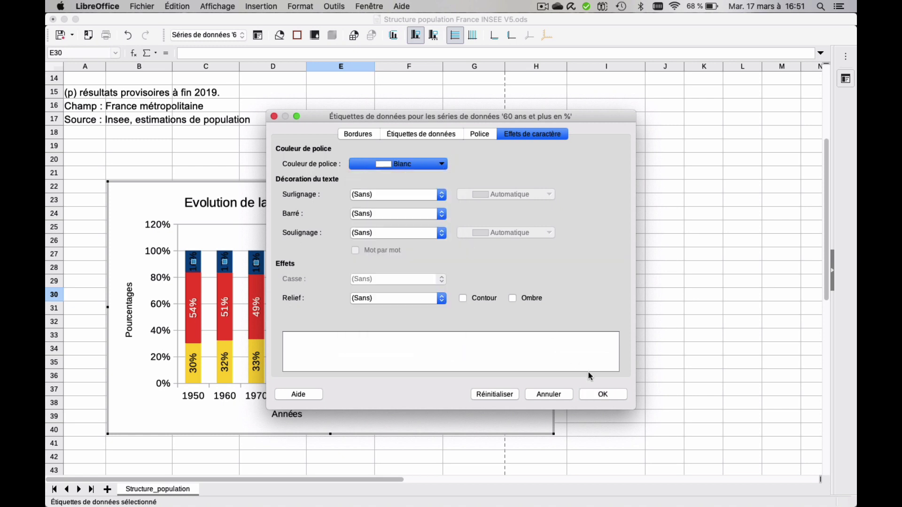
left_click(599, 398)
left_click(618, 314)
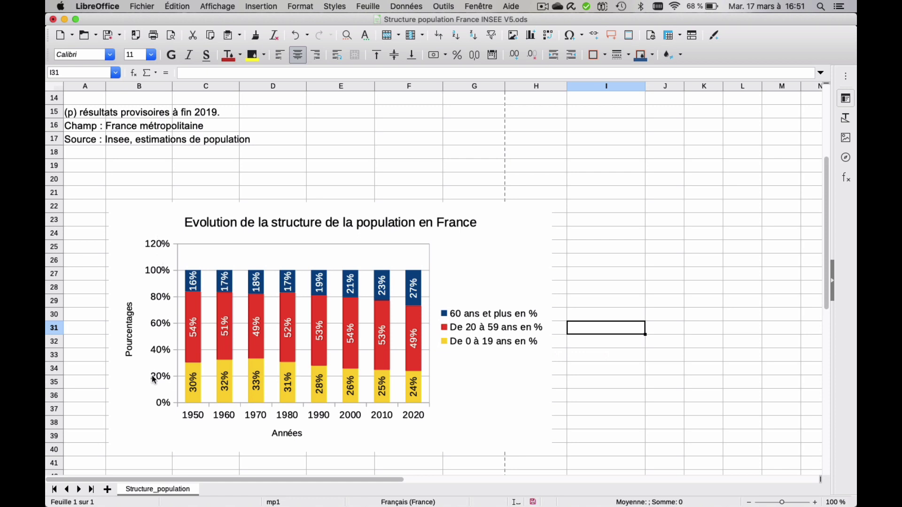
Set the Y axis scale's maximum to a fixed 100% instead of automatic, and leave chart editing
double_click(158, 273)
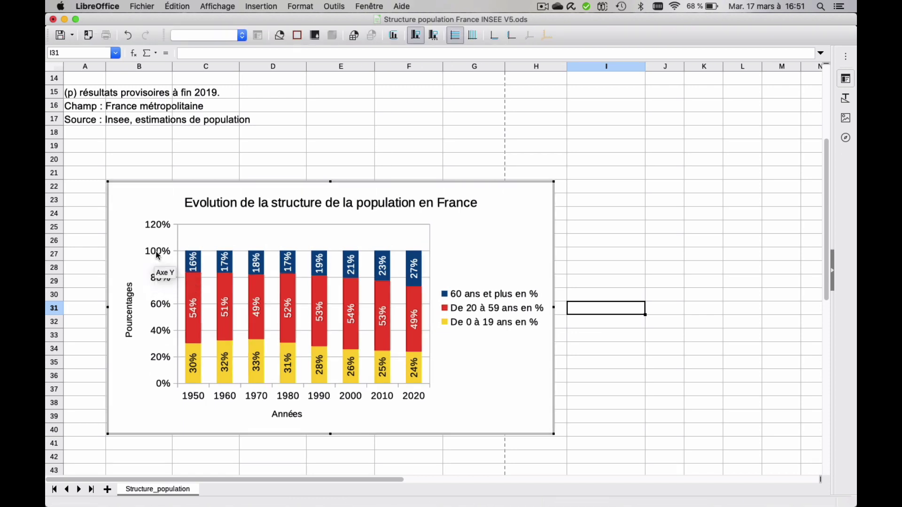
left_click(158, 255)
double_click(158, 255)
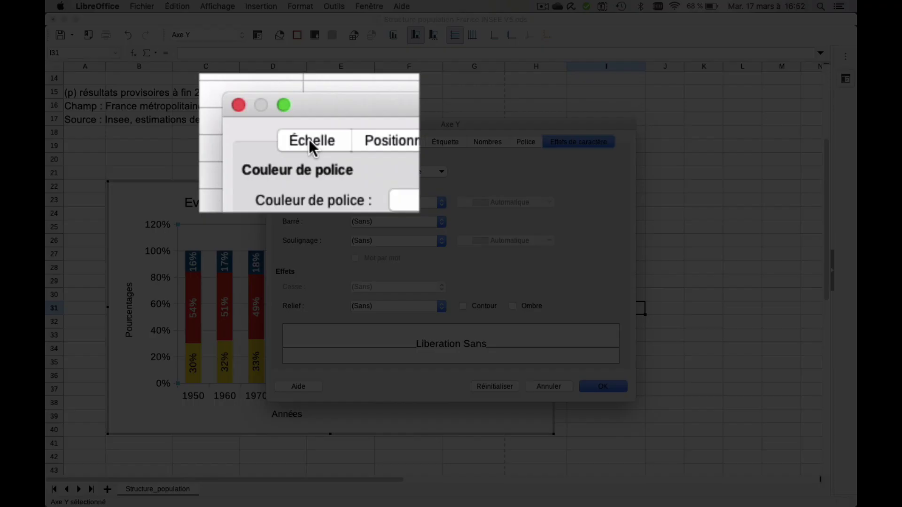
left_click(311, 142)
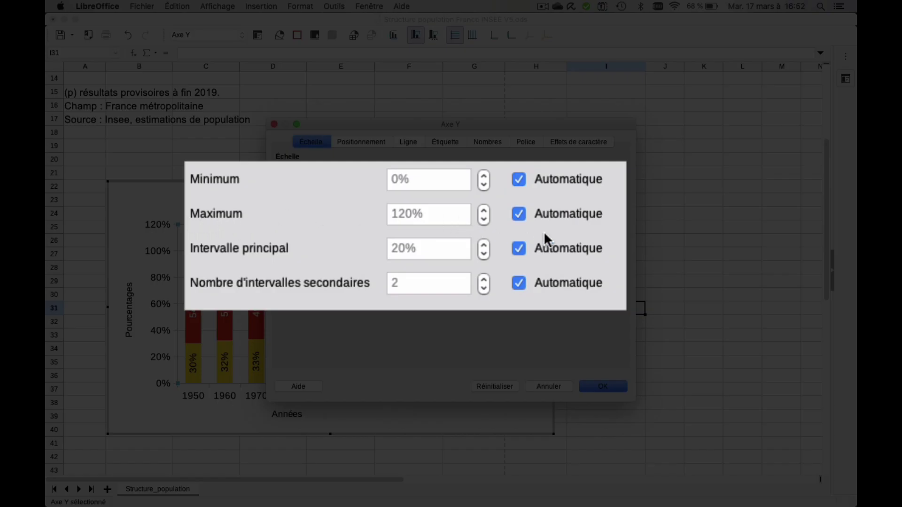
left_click(519, 217)
left_click(406, 213)
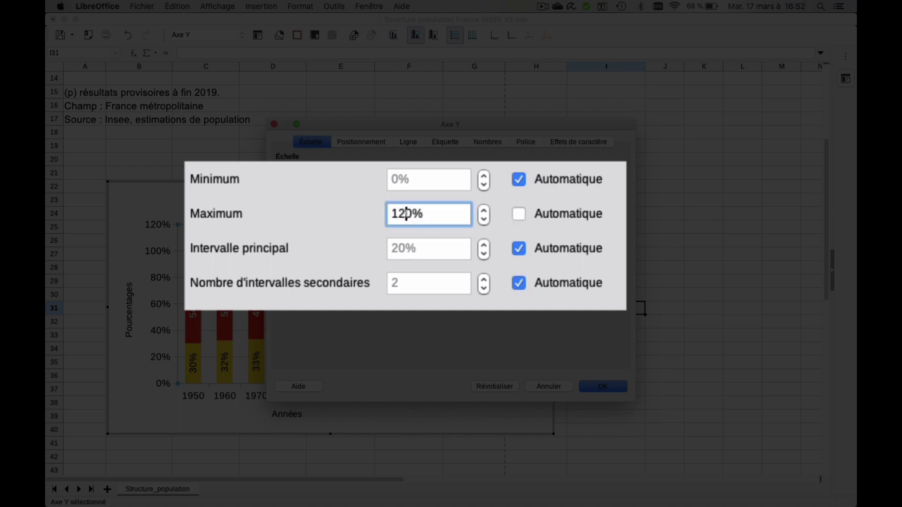
key("BackSpace")
type("0")
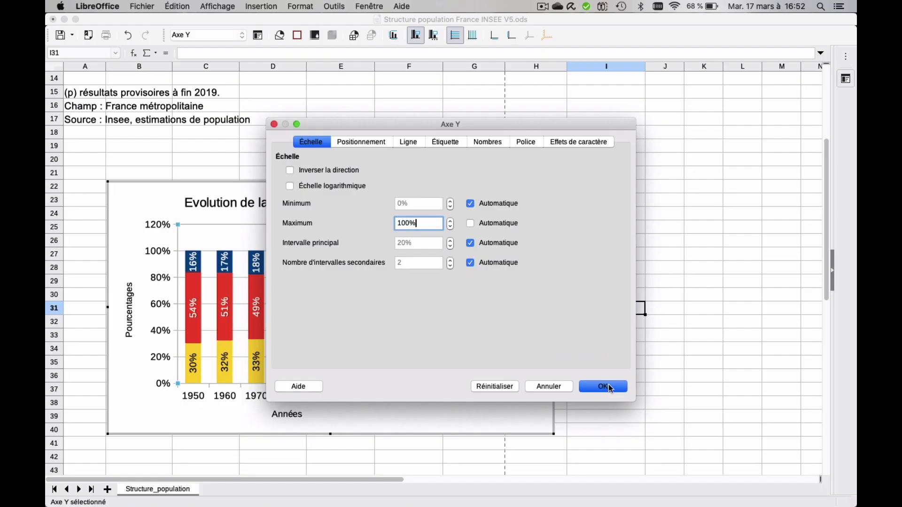
left_click(608, 385)
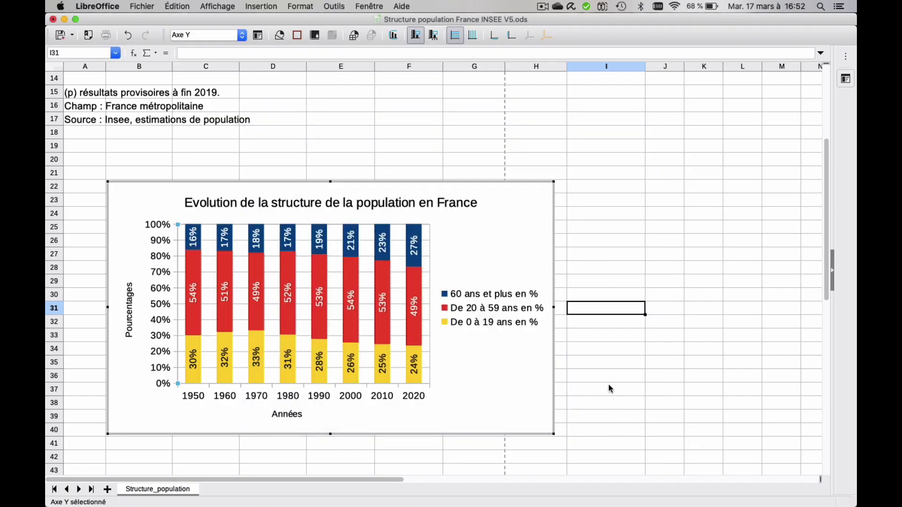
left_click(642, 348)
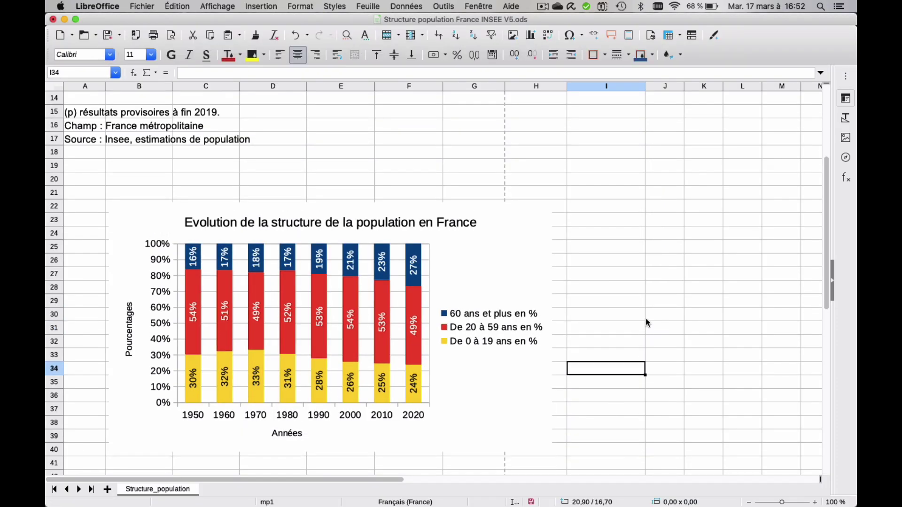
scroll(645, 317, "down", 1)
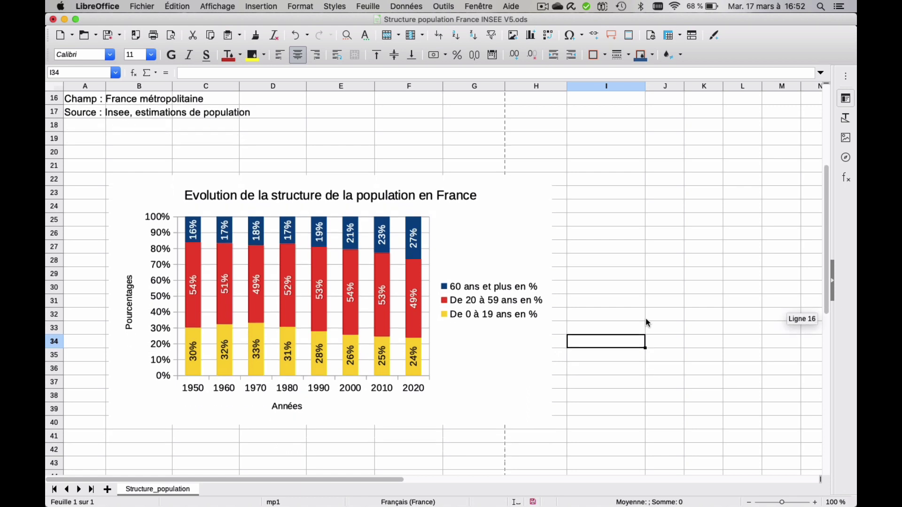